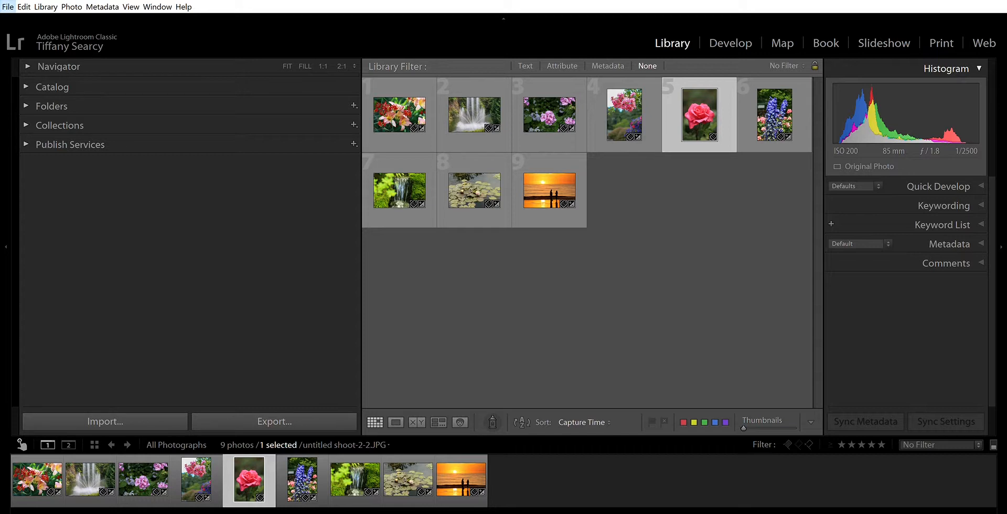
Step: Open the pink rose photo in Loupe view and return to Grid view
{"action": "key", "text": "Right"}
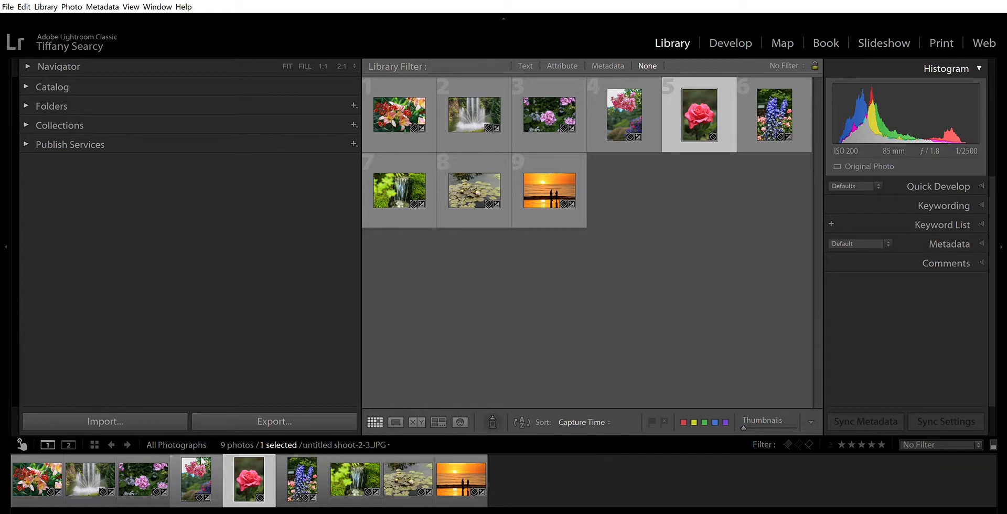
{"action": "double_click", "coordinate": [251, 454]}
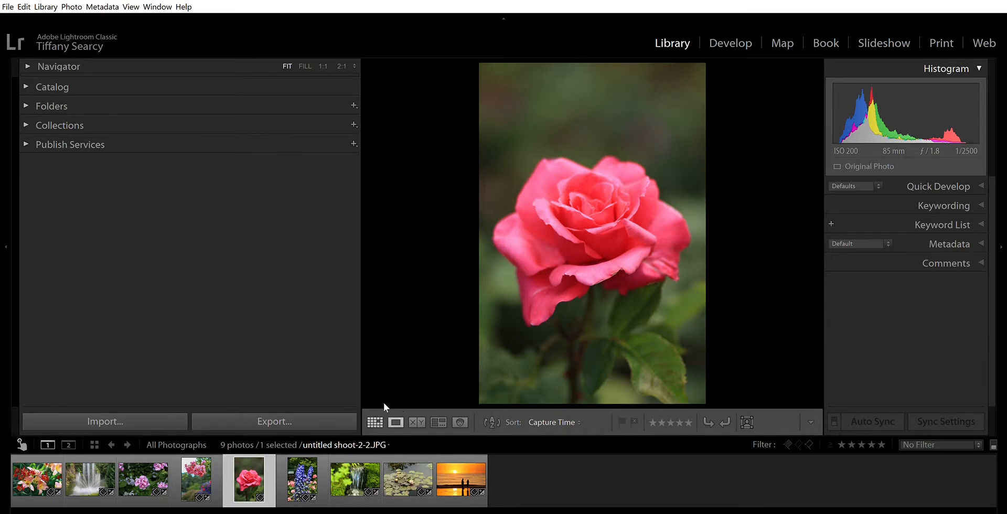
{"action": "key", "text": "g"}
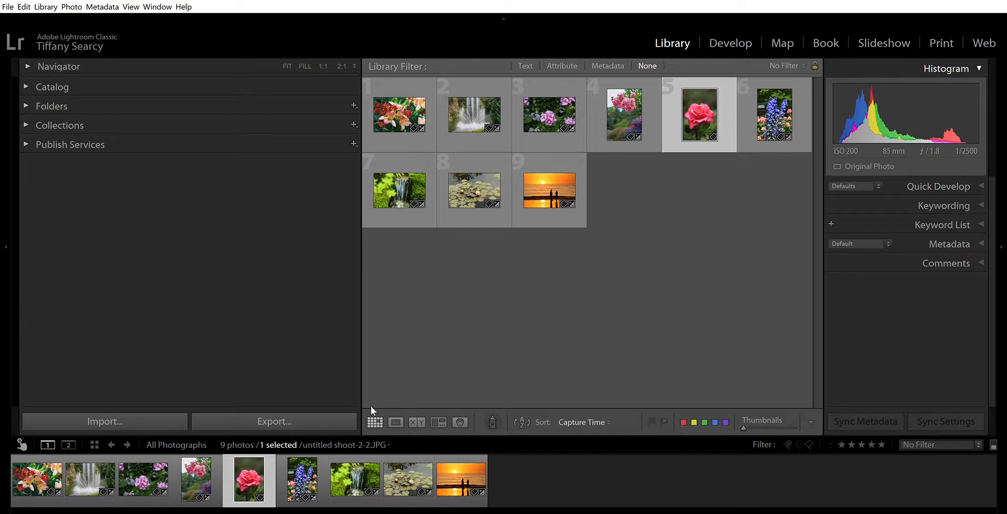
Step: Show the pink rose photo in Loupe view and browse forward through the photos to the mossy waterfall
{"action": "left_click", "coordinate": [396, 422]}
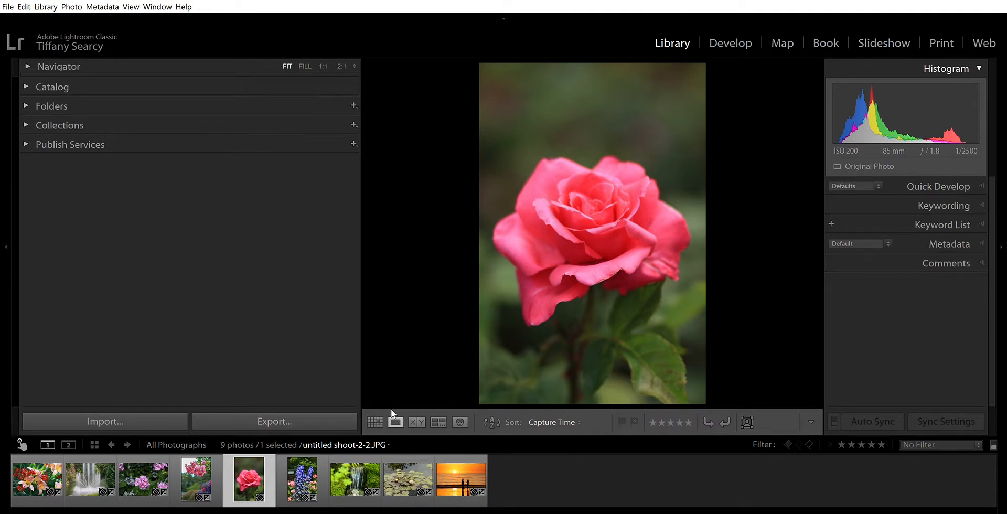
{"action": "key", "text": "Right"}
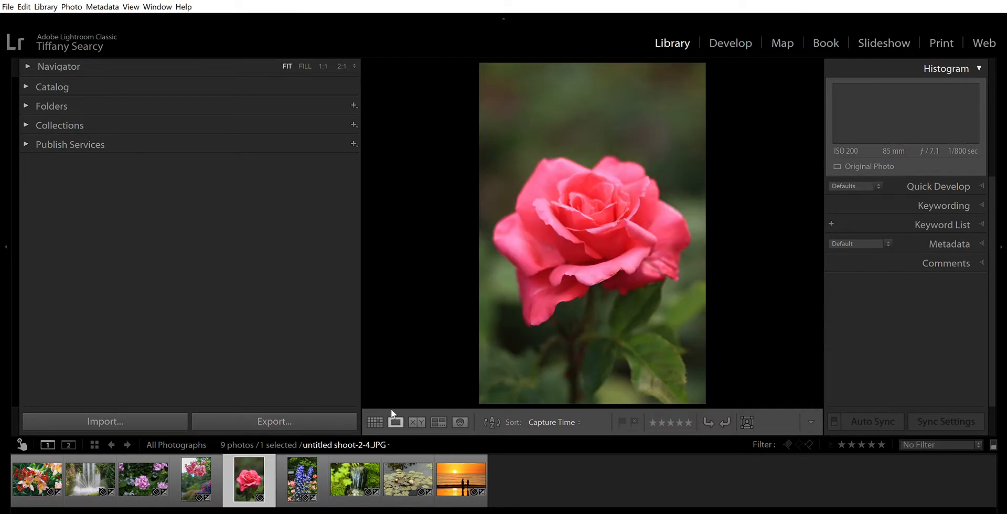
{"action": "key", "text": "Left"}
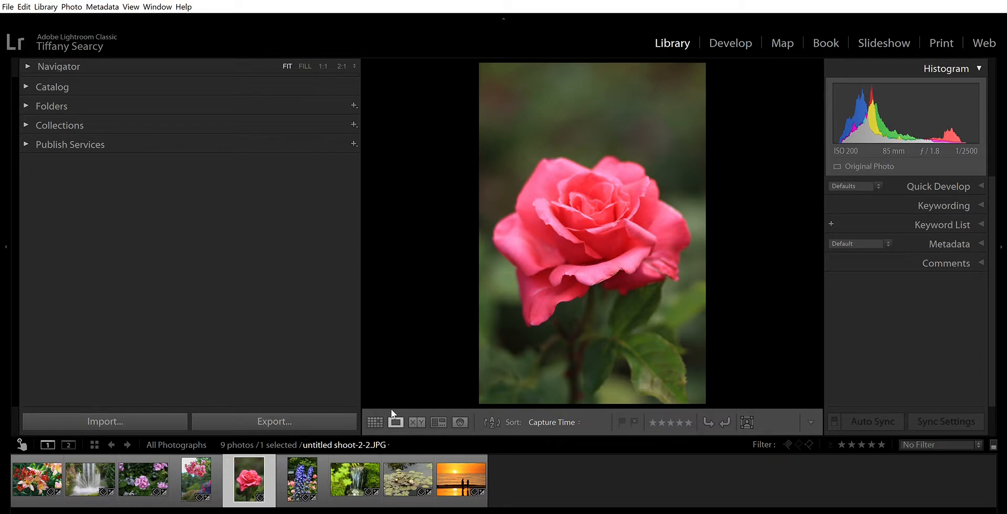
{"action": "key", "text": "Right"}
{"action": "key", "text": "Right"}
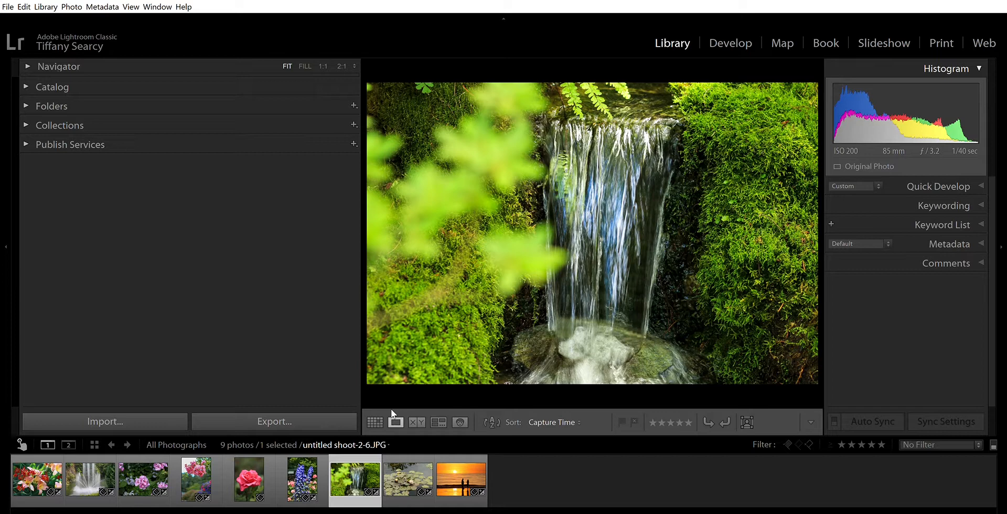
Step: Compare the mossy waterfall photo with the adjacent water lily photo in Compare view and return to the grid
{"action": "key", "text": "g"}
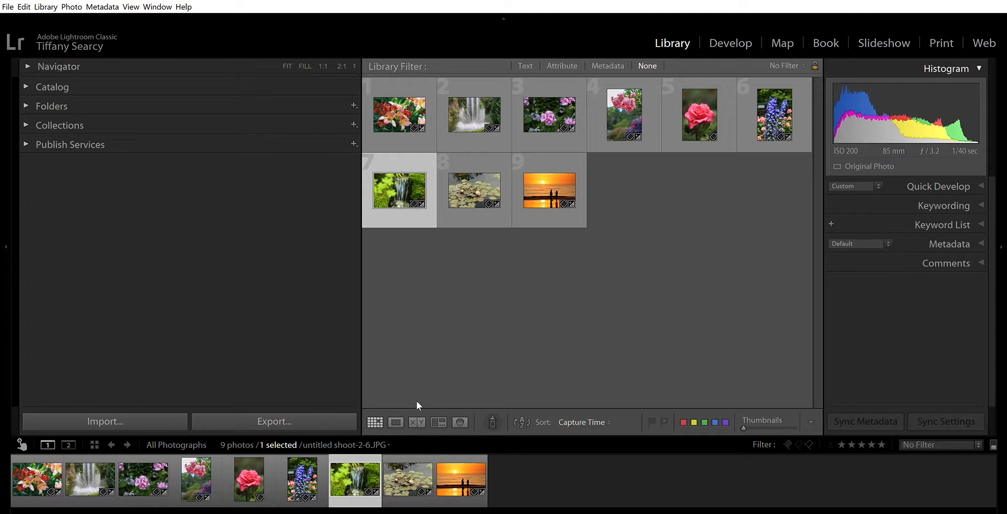
{"action": "key", "text": "c"}
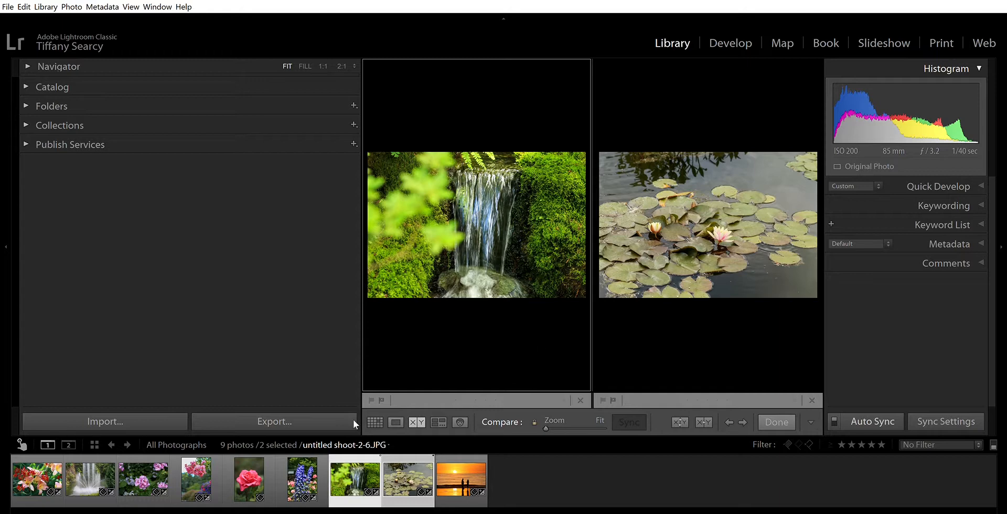
{"action": "left_click", "coordinate": [373, 410]}
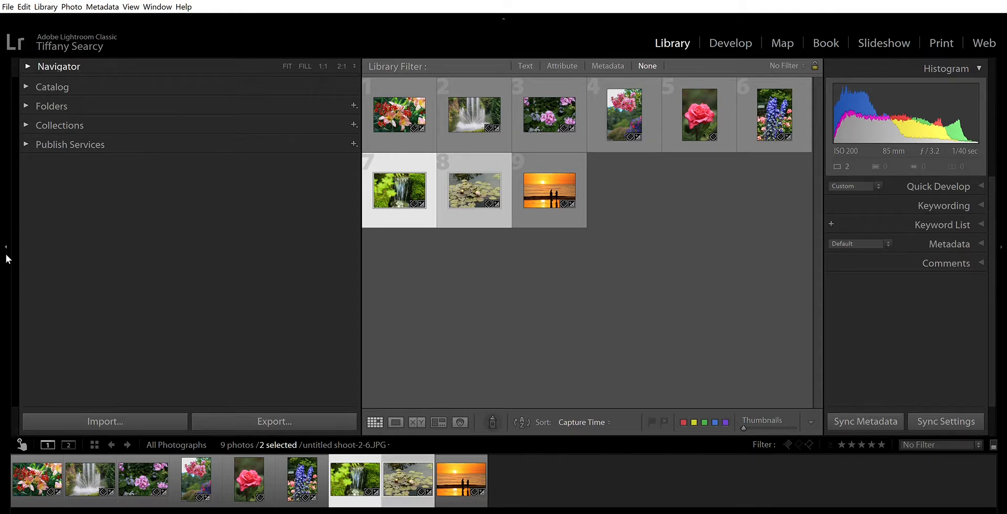
Step: Hide the panel group containing Navigator and Catalog and bring it back
{"action": "left_click", "coordinate": [7, 233]}
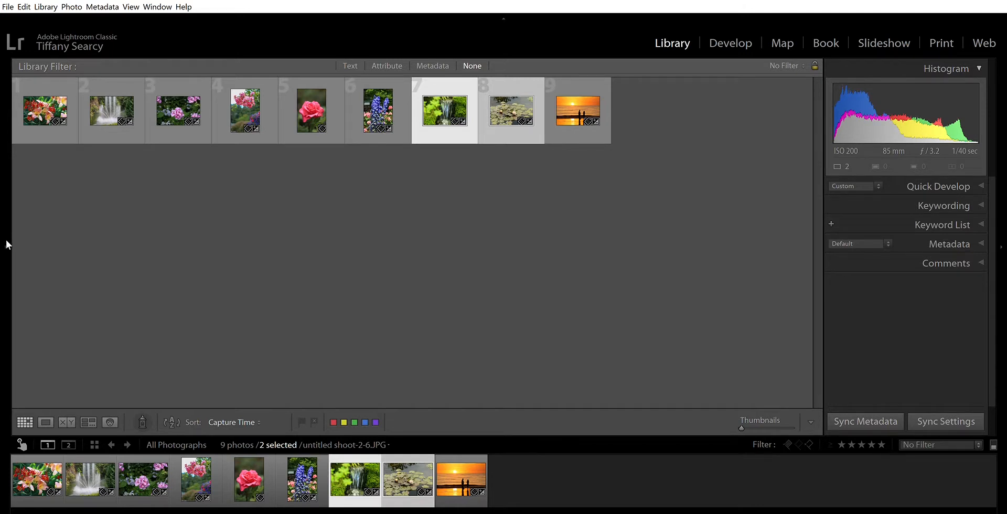
{"action": "mouse_move", "coordinate": [6, 237]}
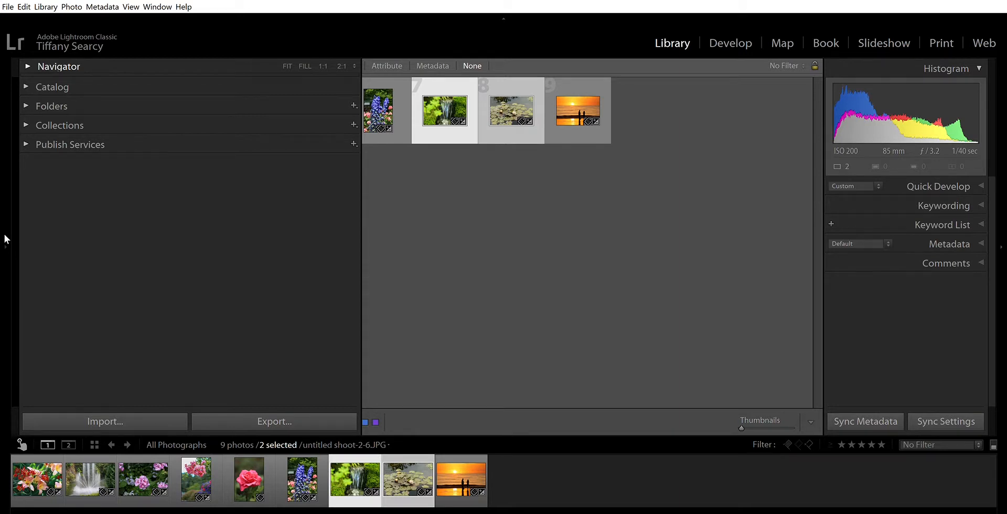
{"action": "left_click", "coordinate": [6, 239]}
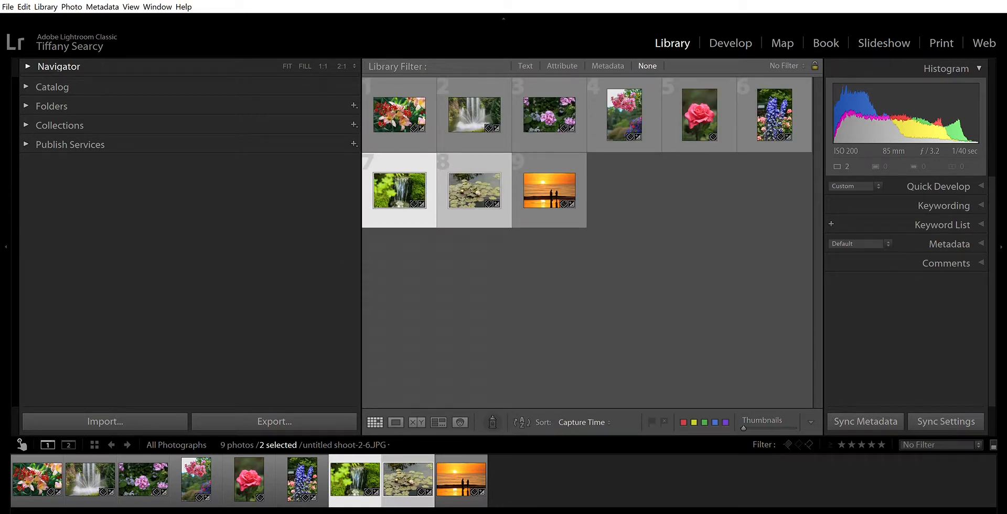
Step: Hide the module picker, the filmstrip and both side panel groups to enlarge the photo area
{"action": "left_click", "coordinate": [504, 17]}
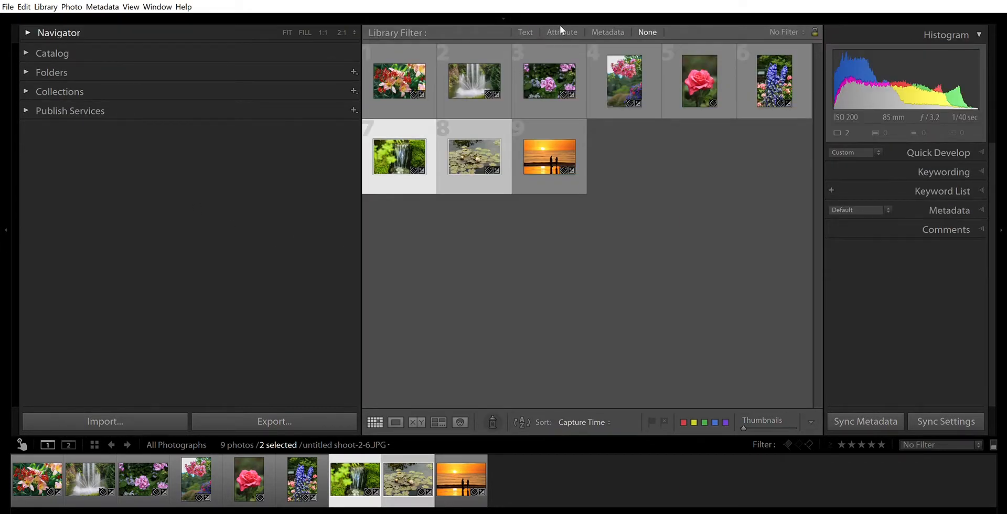
{"action": "left_click", "coordinate": [1003, 220]}
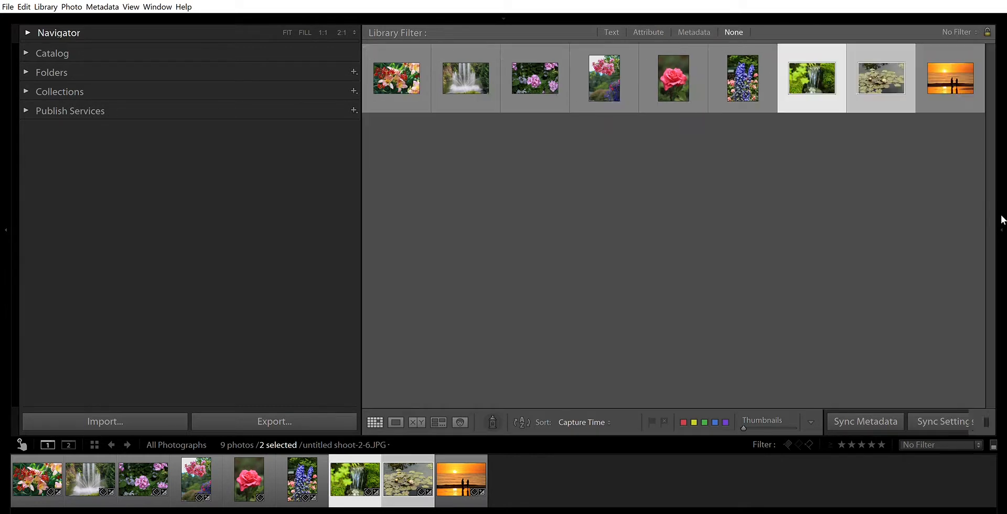
{"action": "left_click", "coordinate": [495, 511]}
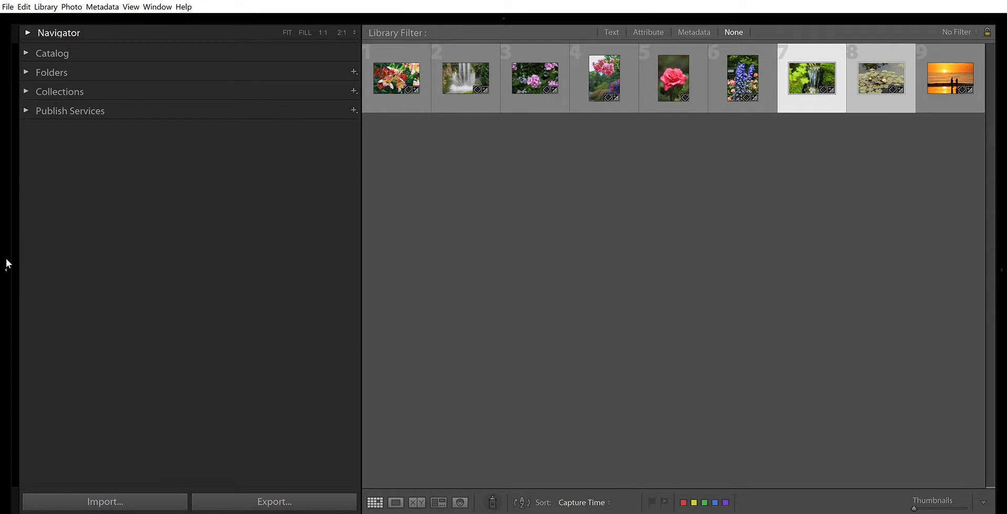
{"action": "left_click", "coordinate": [6, 259]}
Step: View the mossy waterfall photo enlarged in Loupe view, stepping to the next photo and back
{"action": "left_click", "coordinate": [46, 502]}
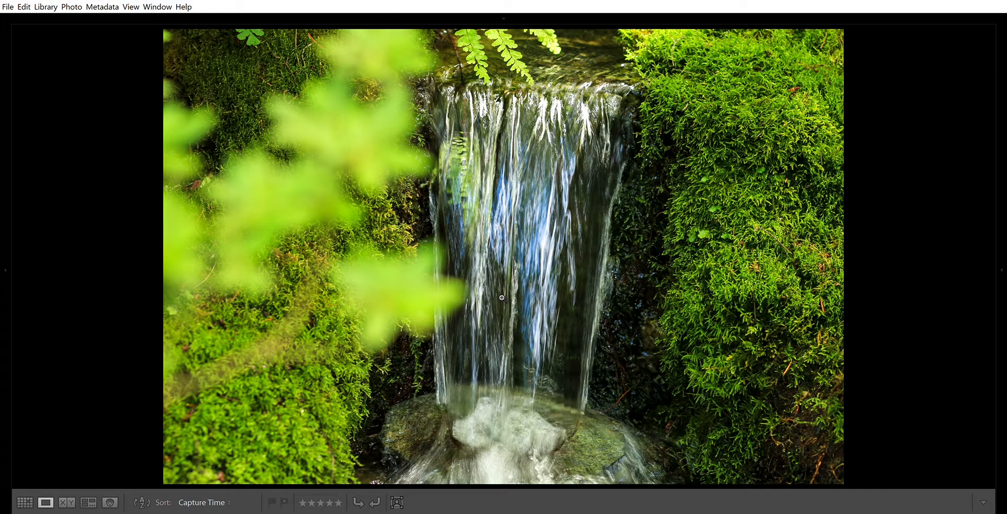
{"action": "key", "text": "Right"}
{"action": "key", "text": "Left"}
Step: Restore both side panel groups, the module picker and the filmstrip
{"action": "mouse_move", "coordinate": [2, 333]}
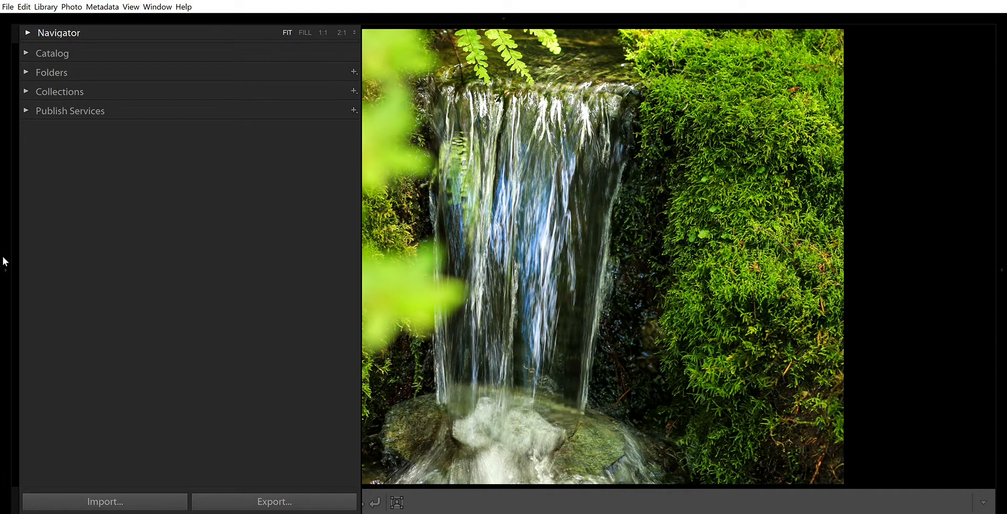
{"action": "left_click", "coordinate": [4, 260]}
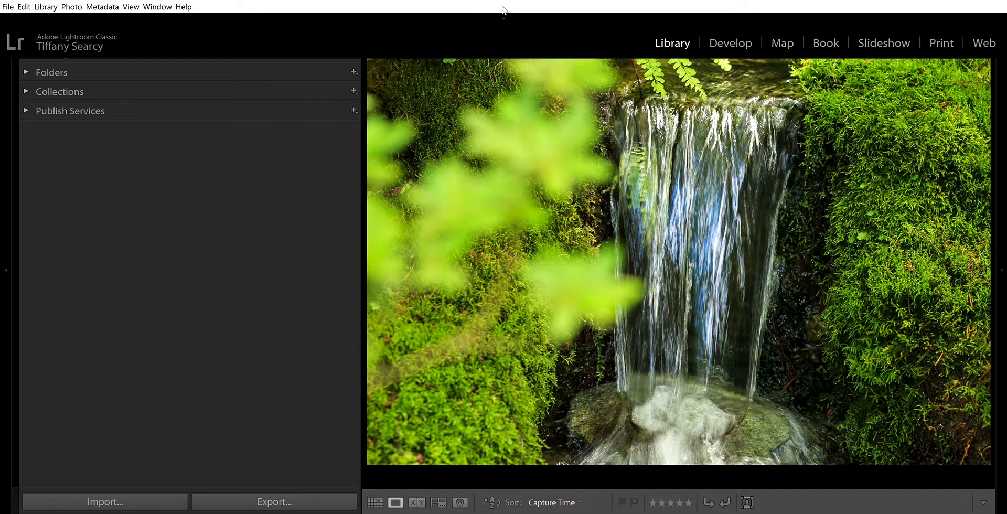
{"action": "left_click", "coordinate": [503, 8]}
{"action": "left_click", "coordinate": [1000, 282]}
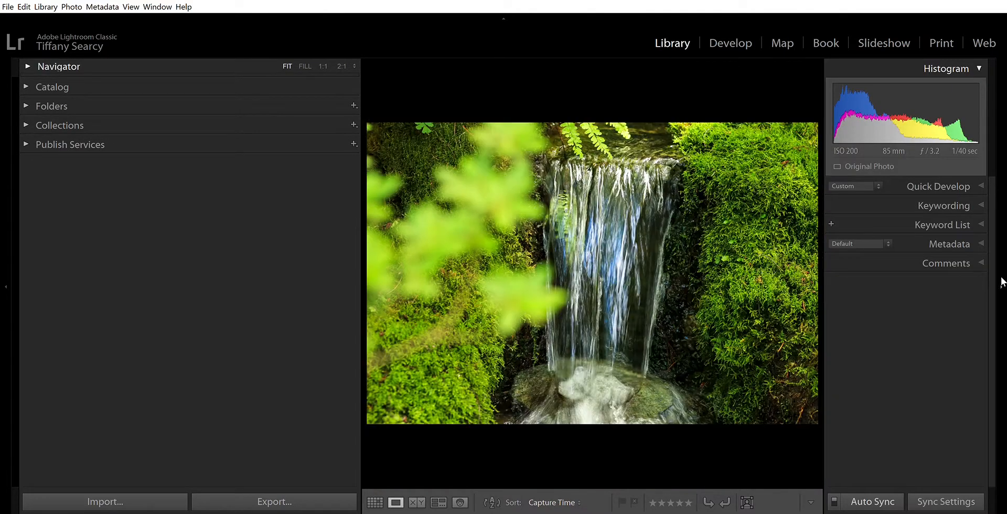
{"action": "left_click", "coordinate": [505, 511]}
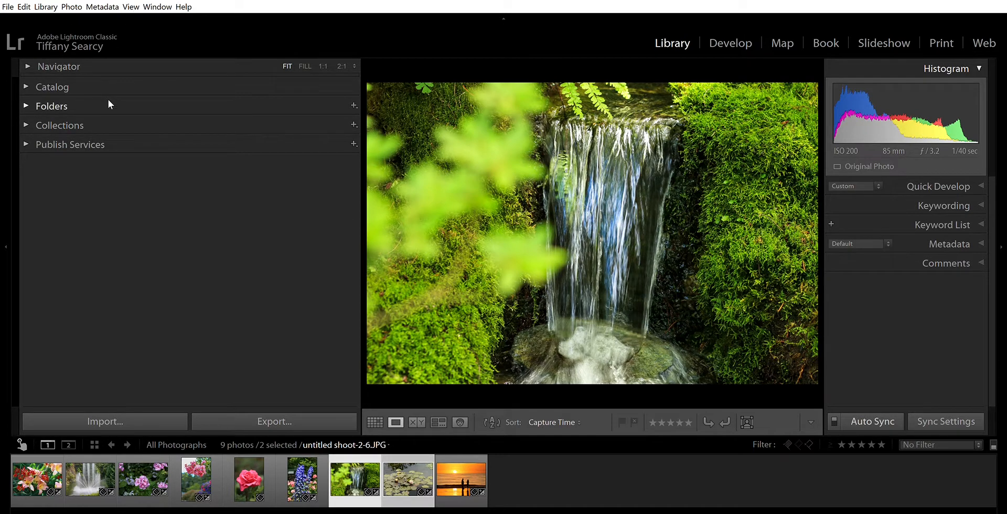
Step: Expand the Navigator, zoom the waterfall photo to 1:1 and inspect the moss beside the falling water
{"action": "left_click", "coordinate": [32, 66]}
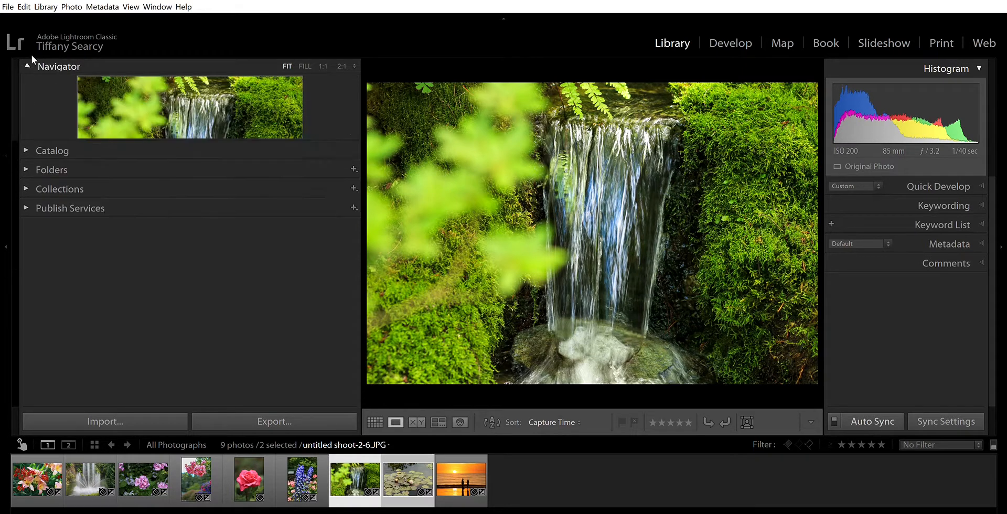
{"action": "left_click", "coordinate": [319, 58]}
{"action": "left_click", "coordinate": [321, 53]}
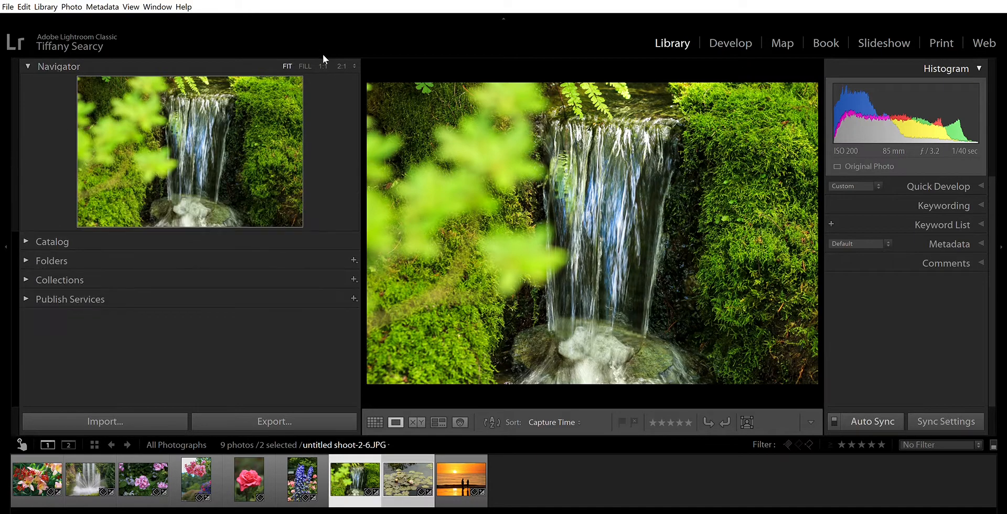
{"action": "left_click", "coordinate": [323, 65]}
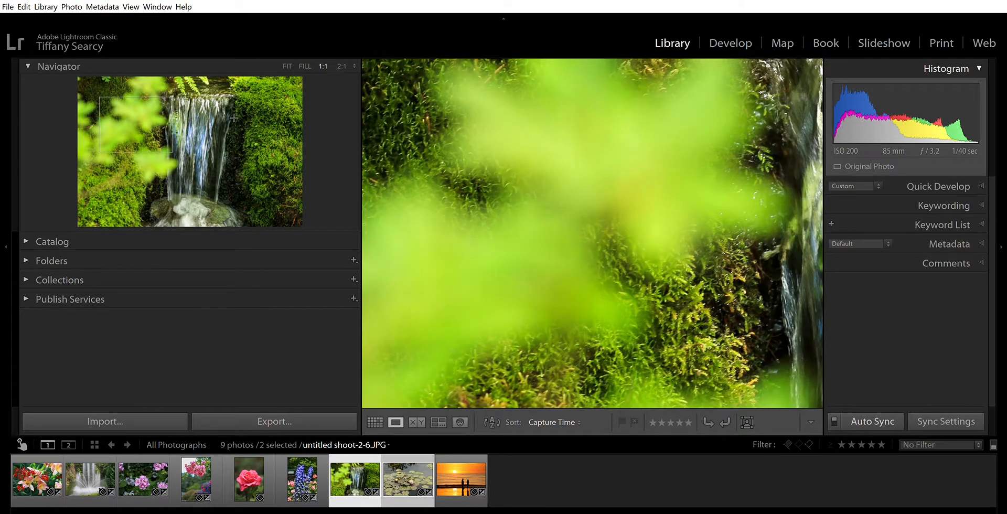
{"action": "left_click_drag", "start_coordinate": [181, 113], "coordinate": [253, 122]}
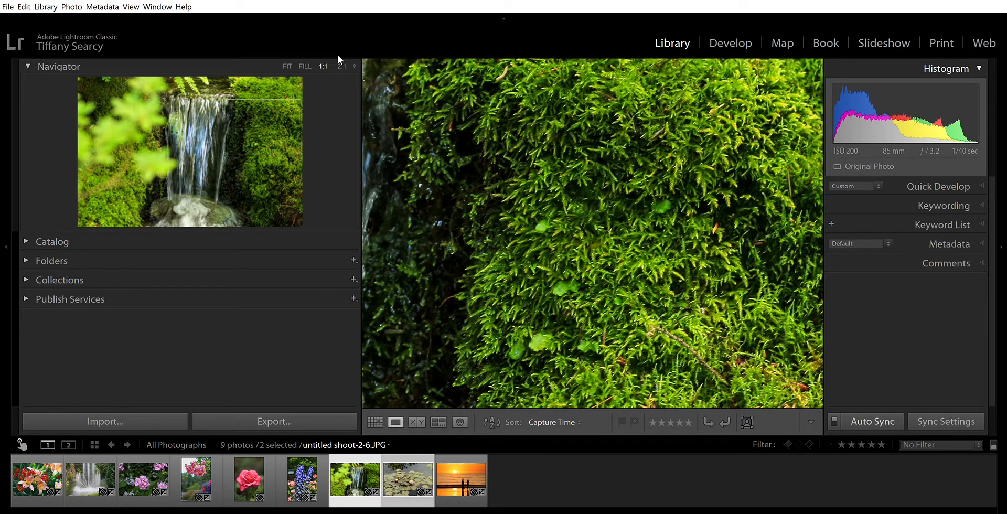
Step: Magnify the moss to 2:1, return the photo to Fit view and collapse the Navigator
{"action": "key", "text": "ctrl+equal"}
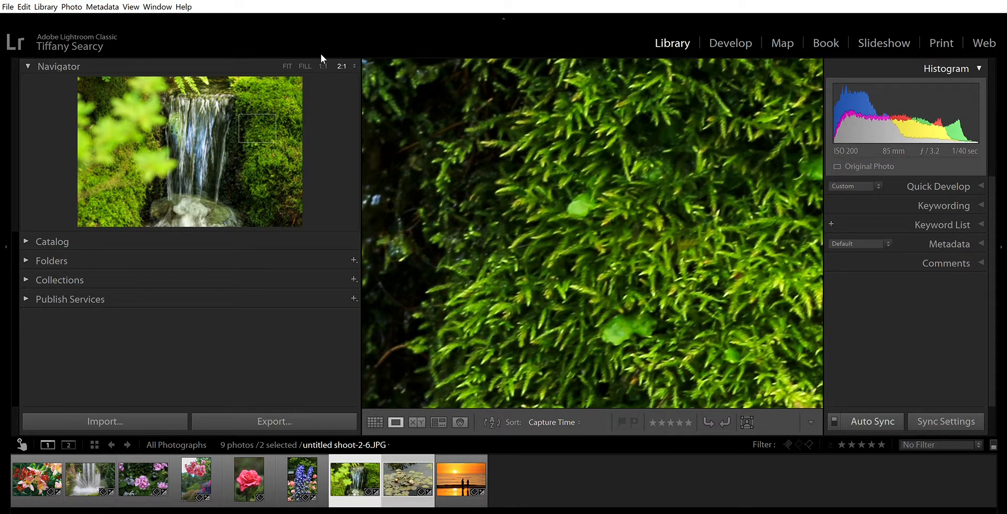
{"action": "key", "text": "ctrl+minus"}
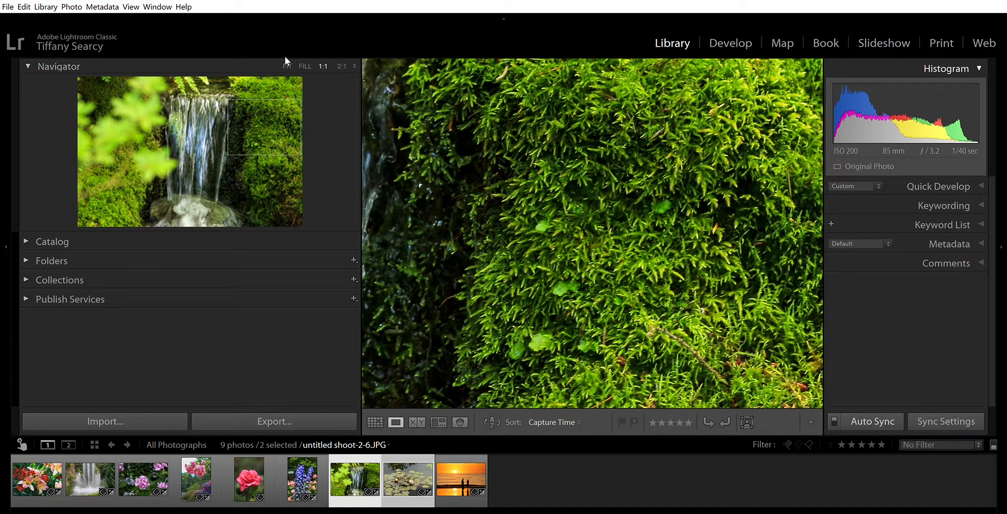
{"action": "key", "text": "ctrl+minus"}
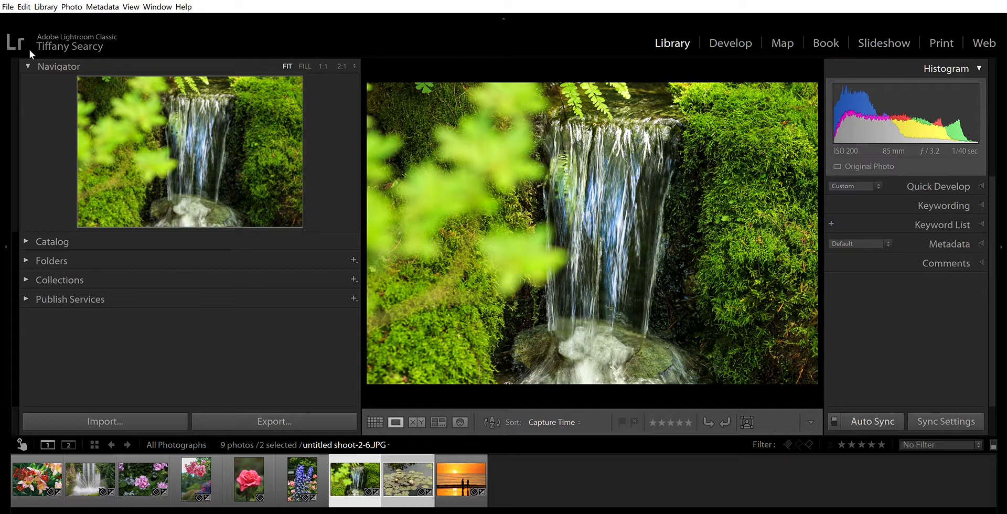
{"action": "left_click", "coordinate": [27, 66]}
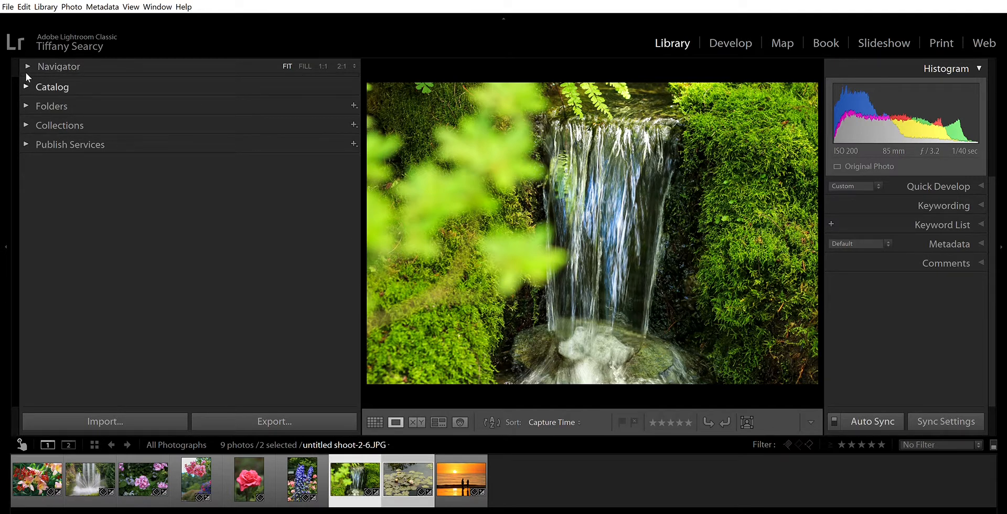
Step: Add the orange lily, purple flower and sunset photos to the Quick Collection from the grid and display that collection
{"action": "left_click", "coordinate": [26, 72]}
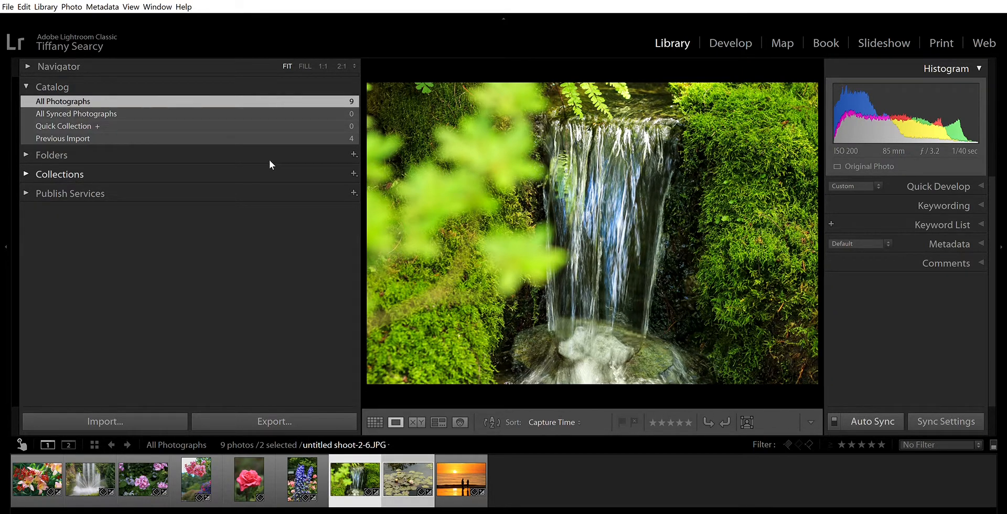
{"action": "left_click", "coordinate": [375, 418]}
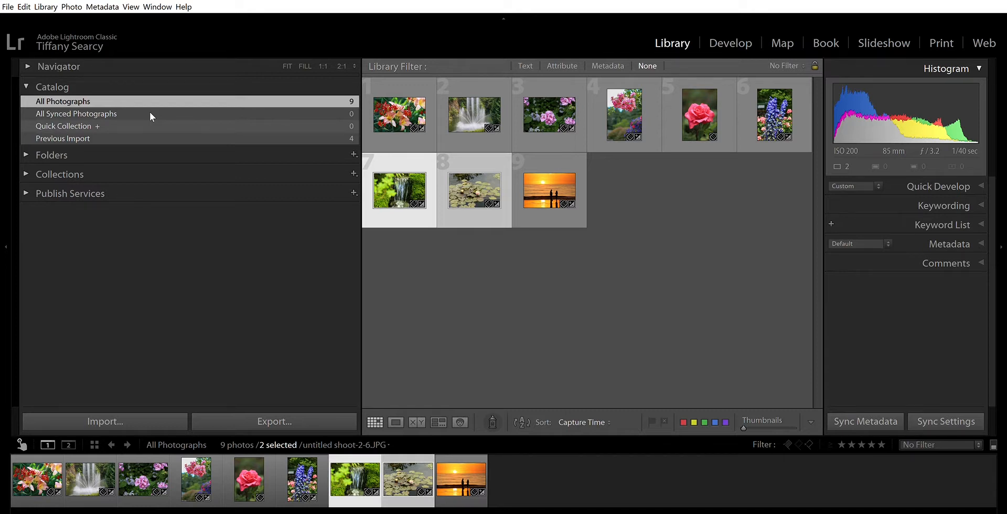
{"action": "left_click", "coordinate": [420, 101]}
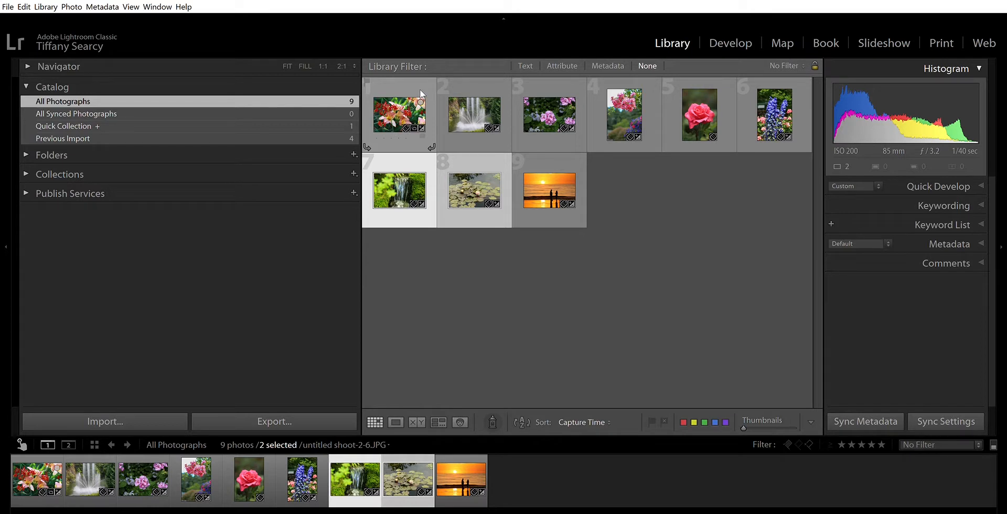
{"action": "left_click", "coordinate": [570, 101]}
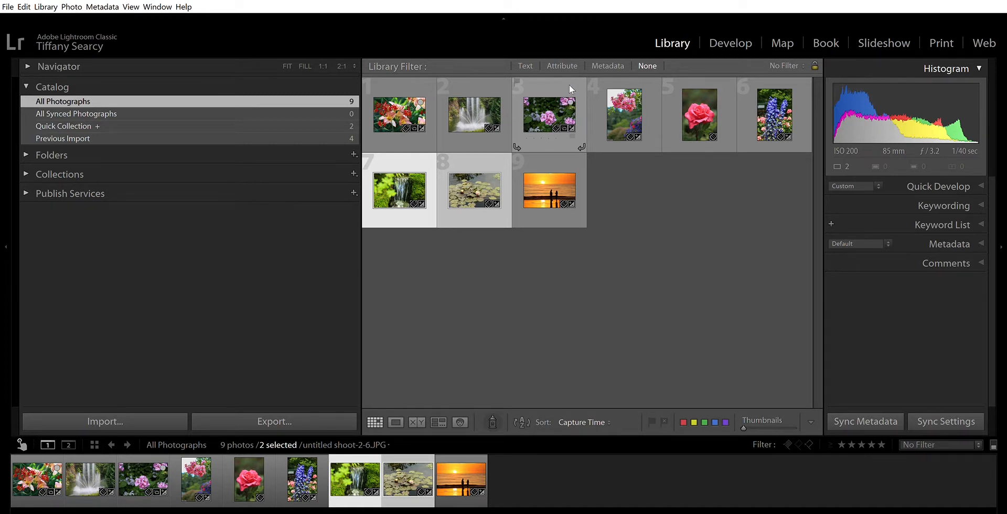
{"action": "left_click", "coordinate": [480, 457]}
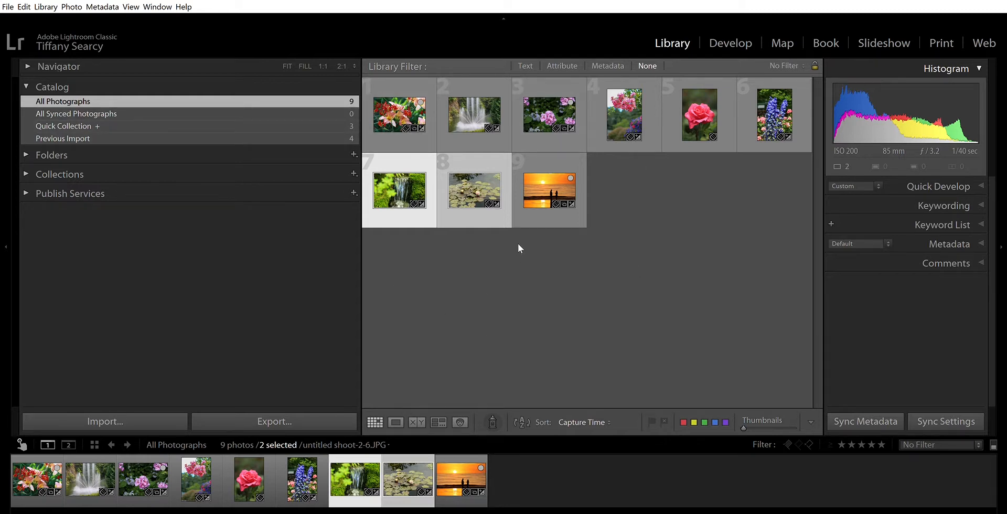
{"action": "left_click", "coordinate": [322, 129]}
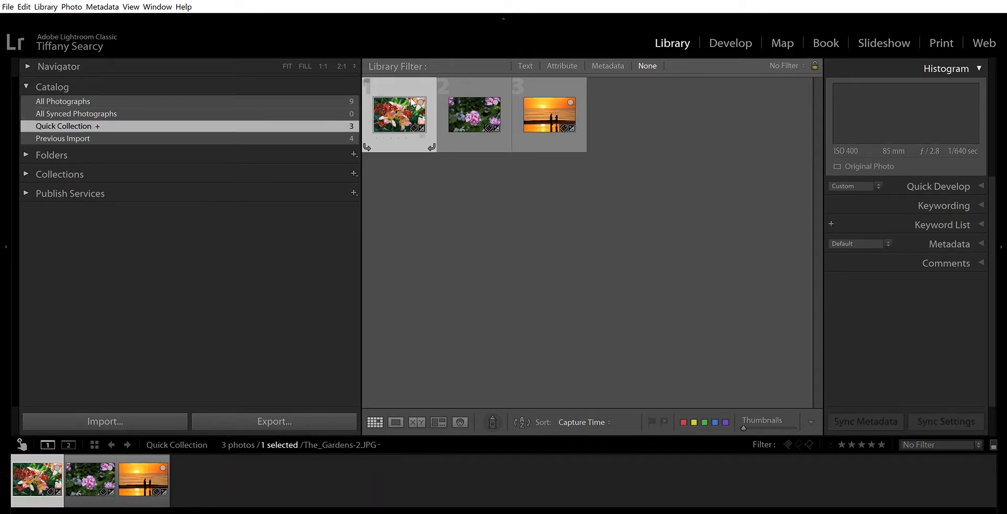
Step: Remove the orange lily, purple flower and sunset photos from the Quick Collection
{"action": "left_click", "coordinate": [420, 102]}
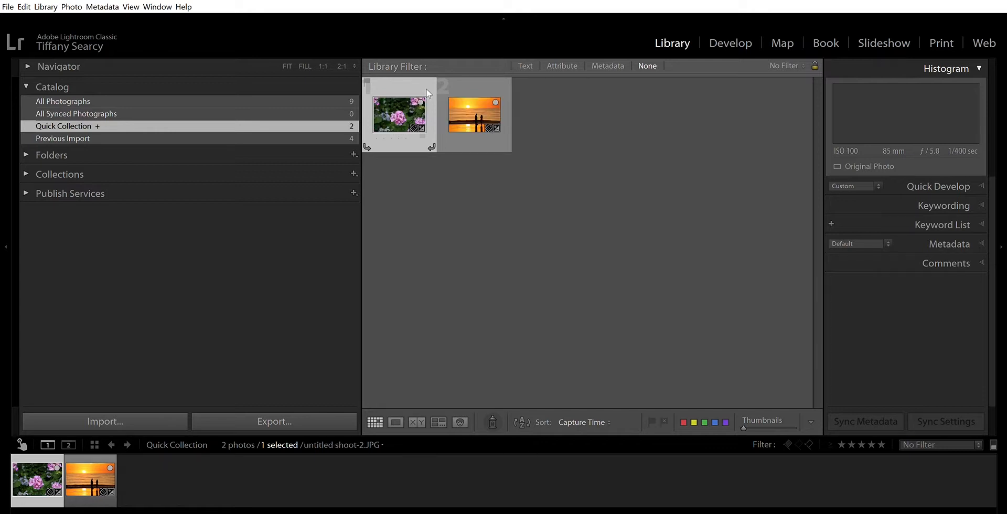
{"action": "key", "text": "b"}
{"action": "key", "text": "b"}
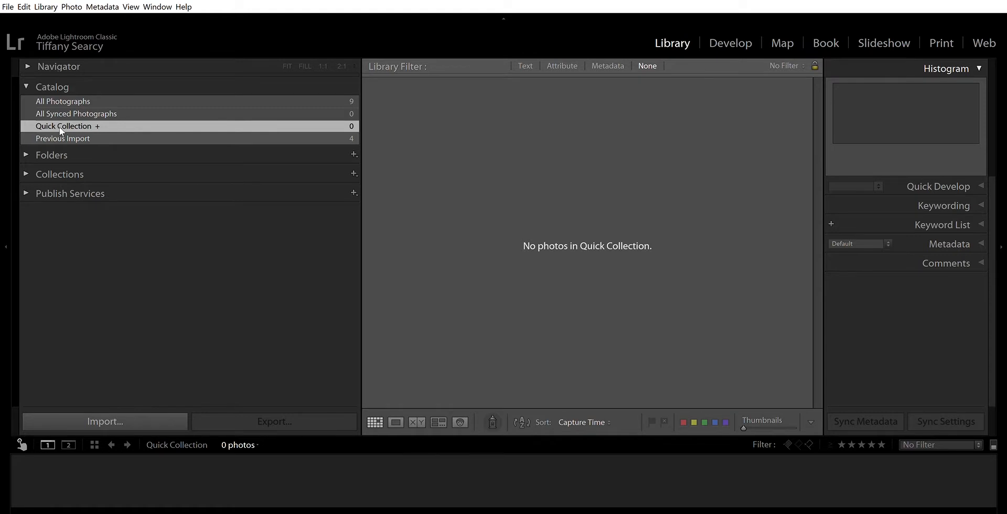
Step: Leave the Quick Collection, display All Photographs in the grid and collapse the Catalog panel
{"action": "key", "text": "ctrl+b"}
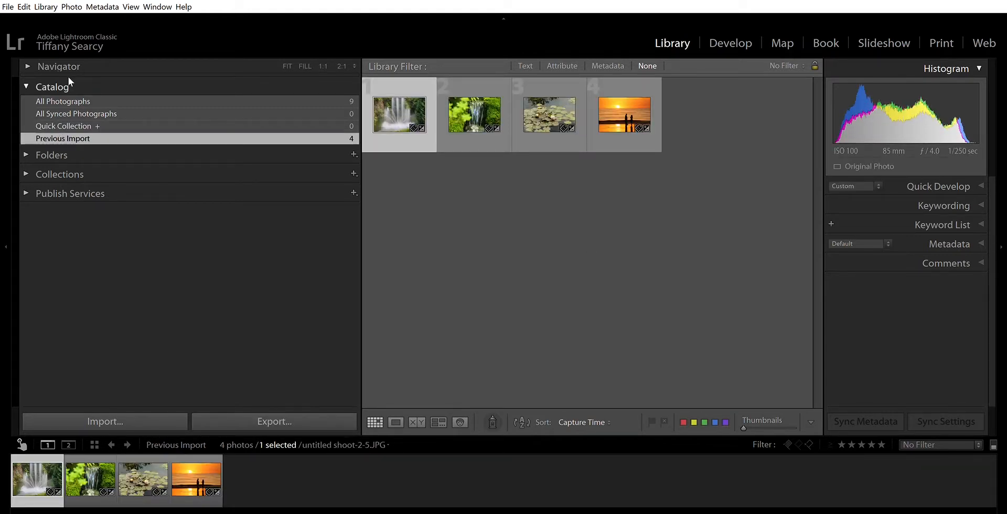
{"action": "left_click", "coordinate": [64, 97]}
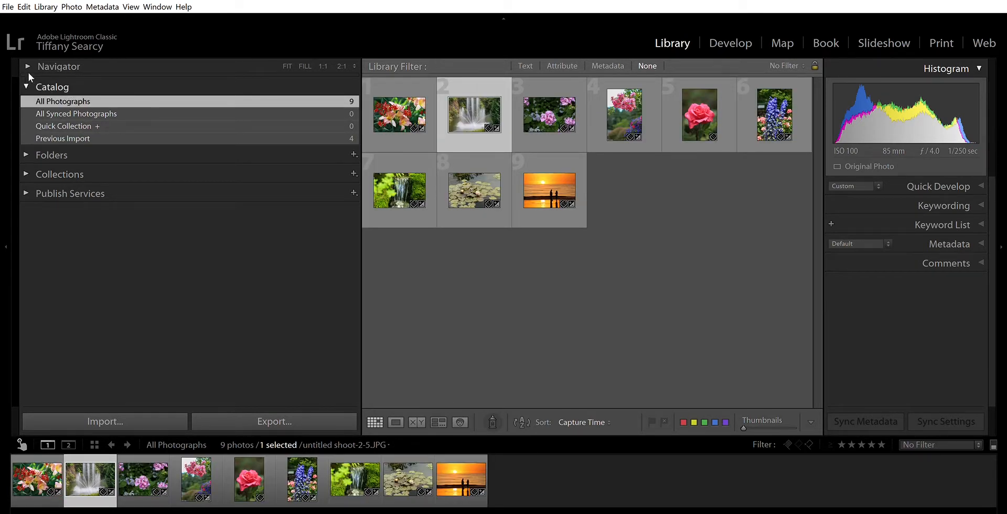
{"action": "left_click", "coordinate": [28, 84]}
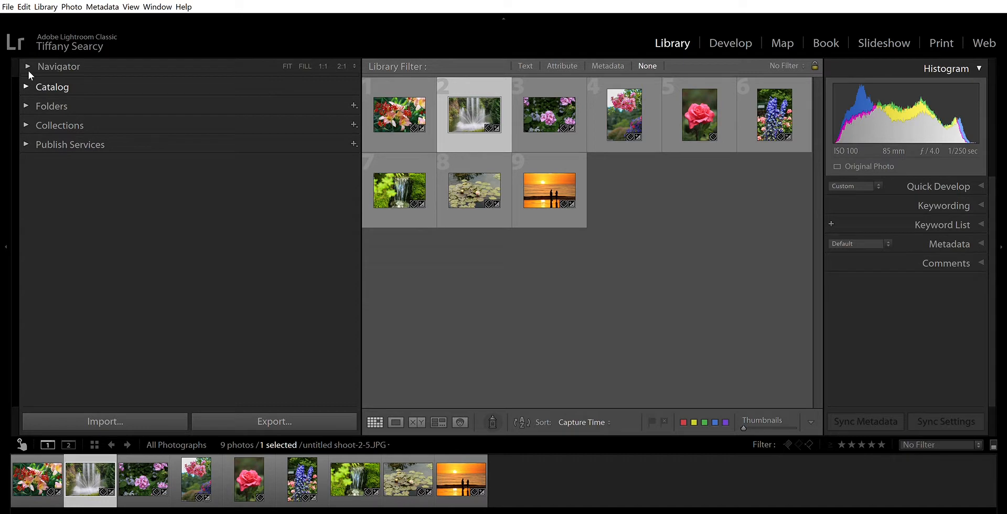
Step: Expand the Folders panel and view the photos in the 2018-07-06 folder and its parent folder 2018
{"action": "left_click", "coordinate": [27, 96]}
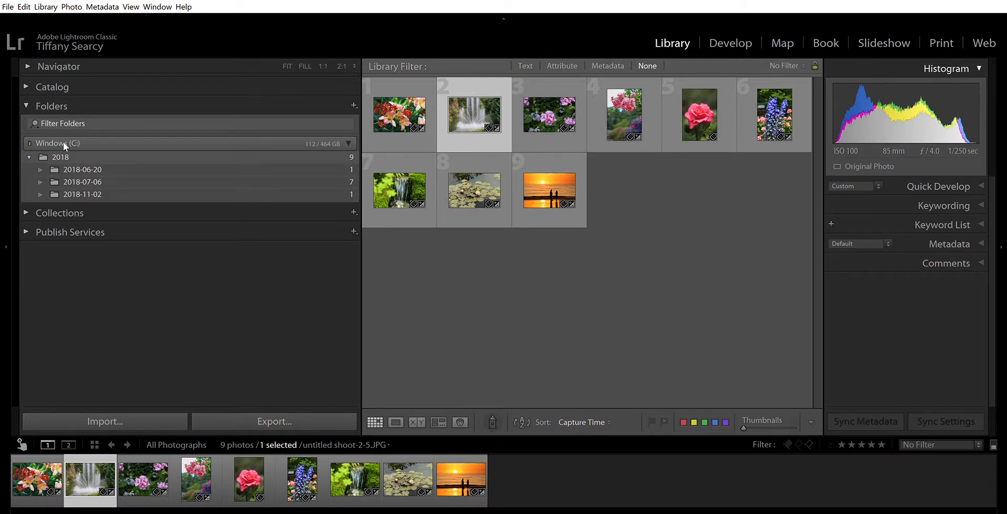
{"action": "left_click", "coordinate": [83, 181]}
{"action": "left_click", "coordinate": [79, 193]}
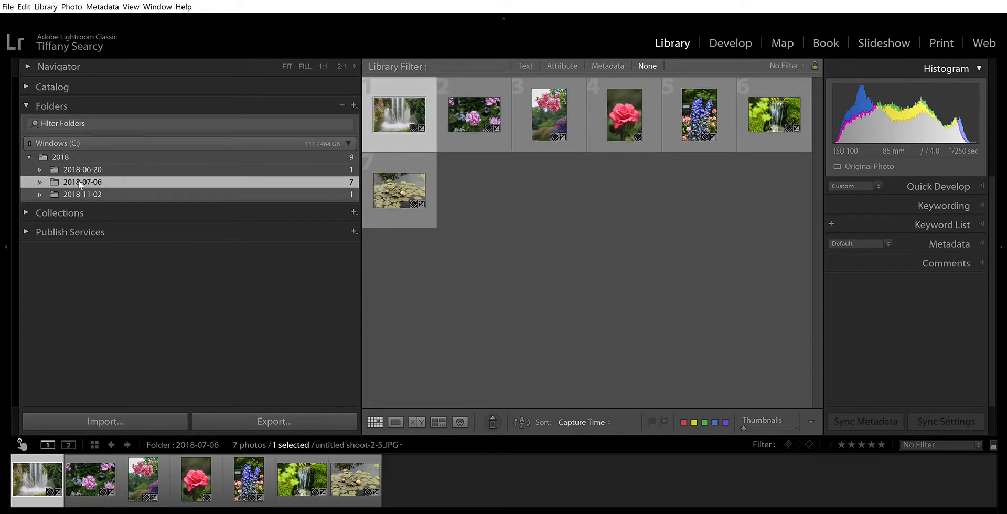
{"action": "key", "text": "Up"}
{"action": "key", "text": "Up"}
{"action": "key", "text": "Up"}
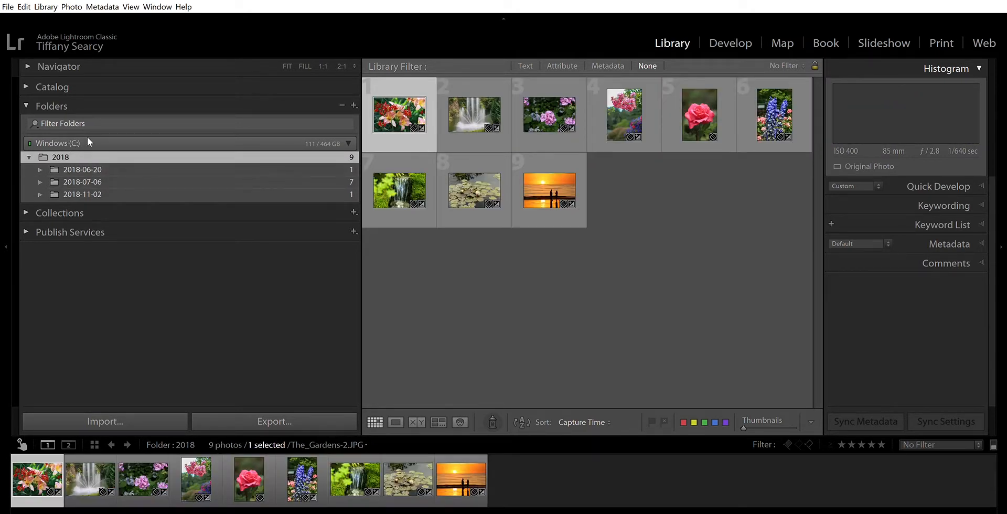
Step: Collapse Folders, then expand Collections to look over the Smart Collections and collapse it again
{"action": "left_click", "coordinate": [26, 93]}
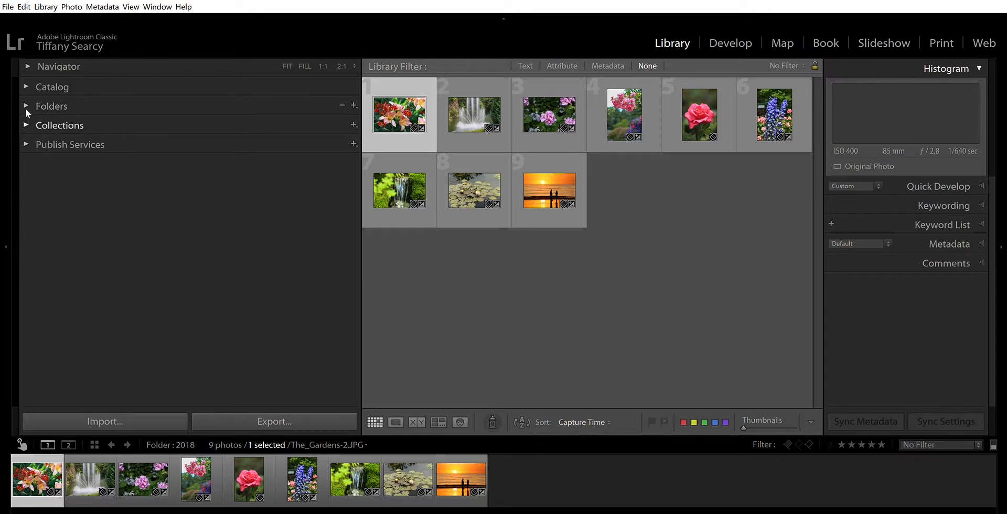
{"action": "left_click", "coordinate": [25, 108]}
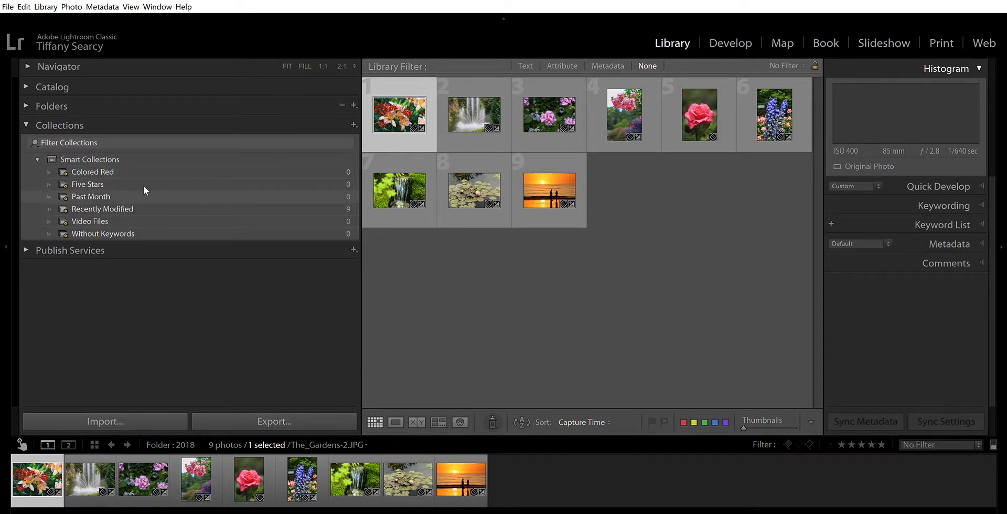
{"action": "left_click", "coordinate": [25, 112]}
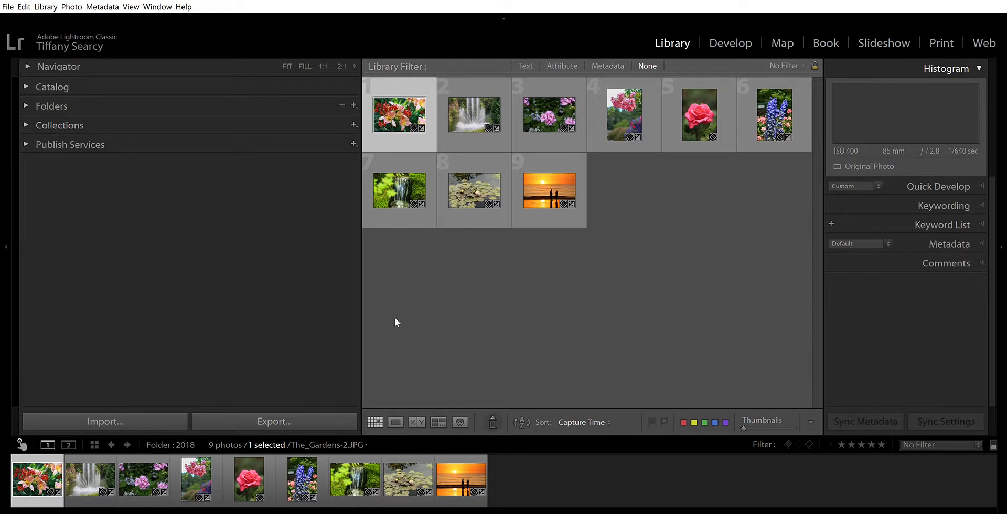
Step: Hide the left panel group and the filmstrip, and show the fountain photo in Loupe view
{"action": "left_click", "coordinate": [8, 231]}
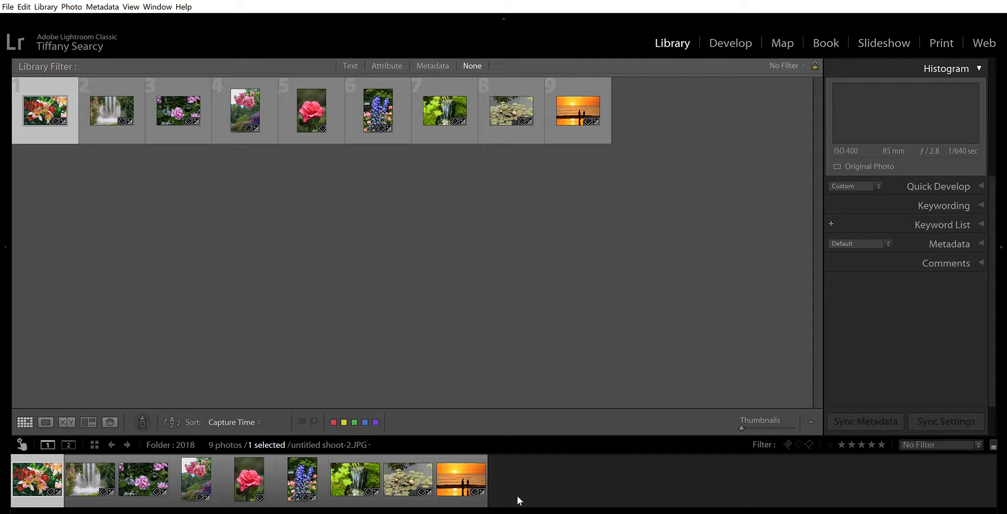
{"action": "left_click", "coordinate": [502, 511]}
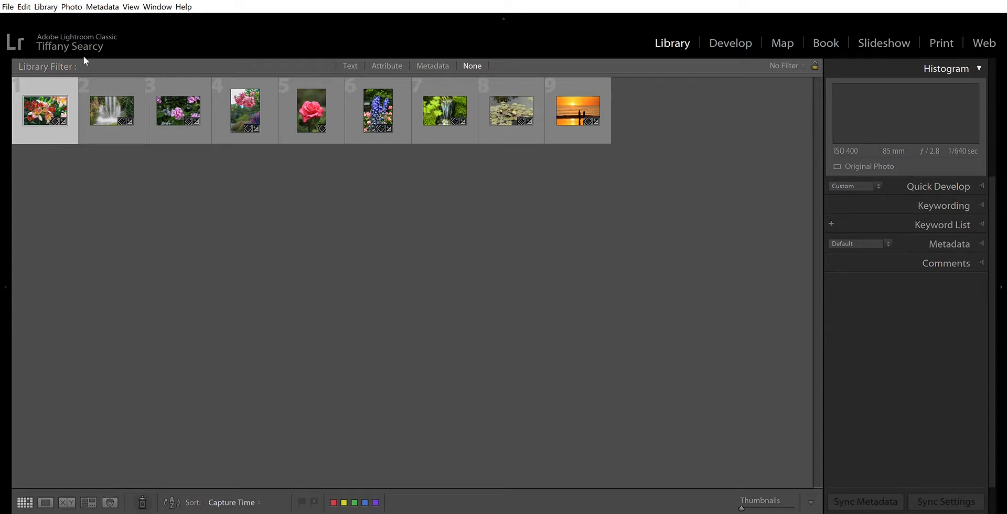
{"action": "left_click", "coordinate": [113, 109]}
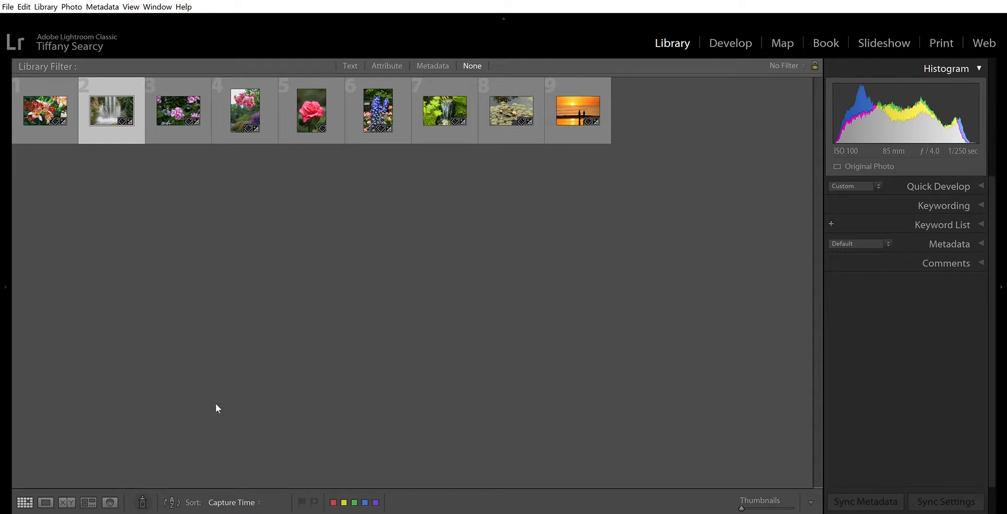
{"action": "left_click", "coordinate": [46, 502]}
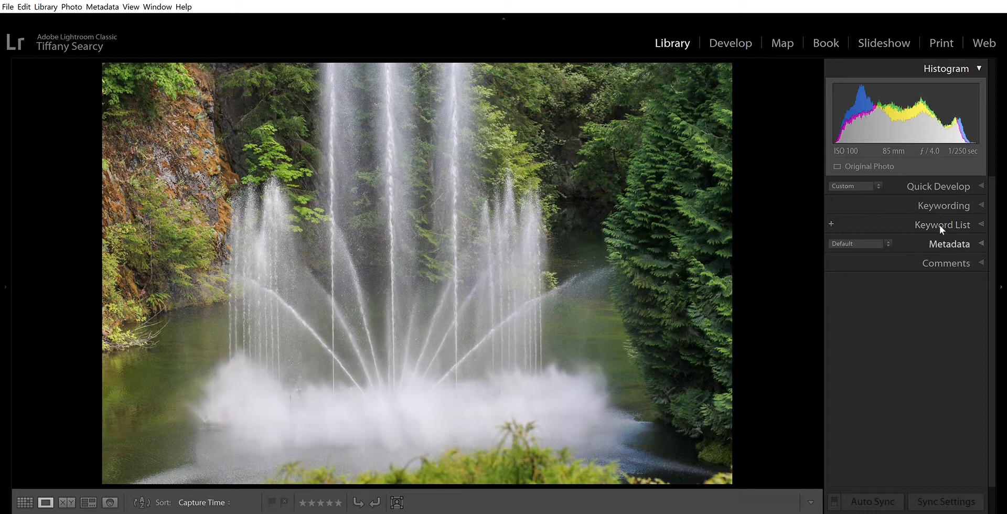
Step: Expand the Metadata panel, examine the fountain photo's file, copyright, capture and camera details, and collapse it
{"action": "left_click", "coordinate": [941, 241]}
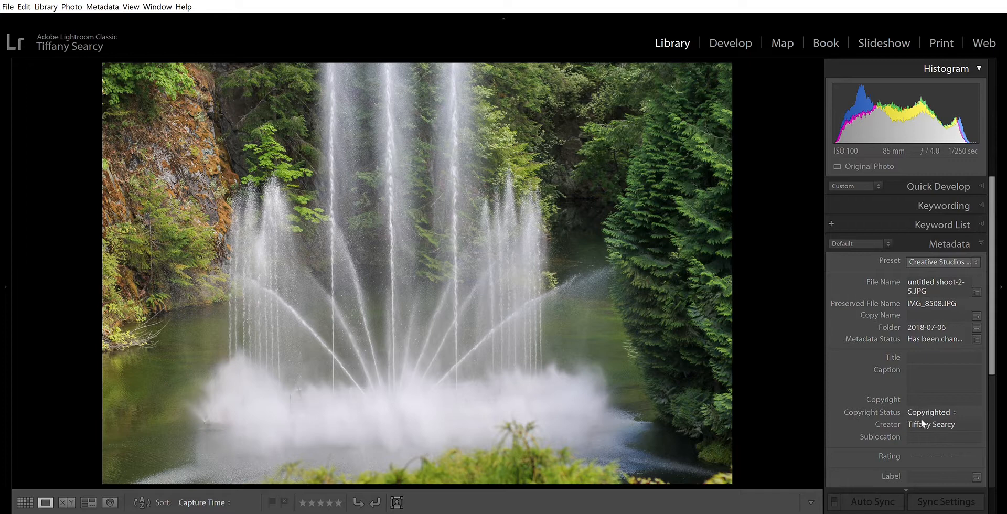
{"action": "left_click_drag", "start_coordinate": [992, 364], "coordinate": [1000, 472]}
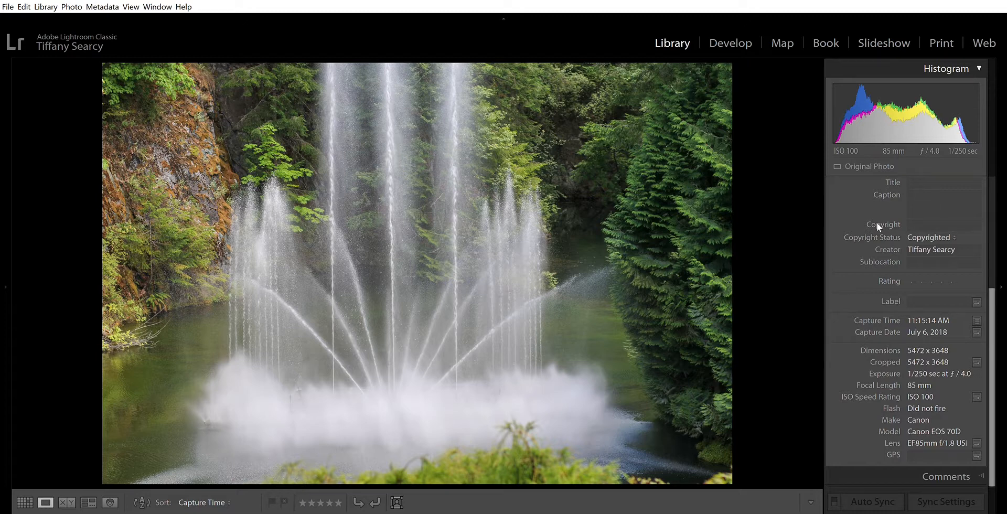
{"action": "scroll", "coordinate": [877, 223], "scroll_direction": "up", "scroll_amount": 3}
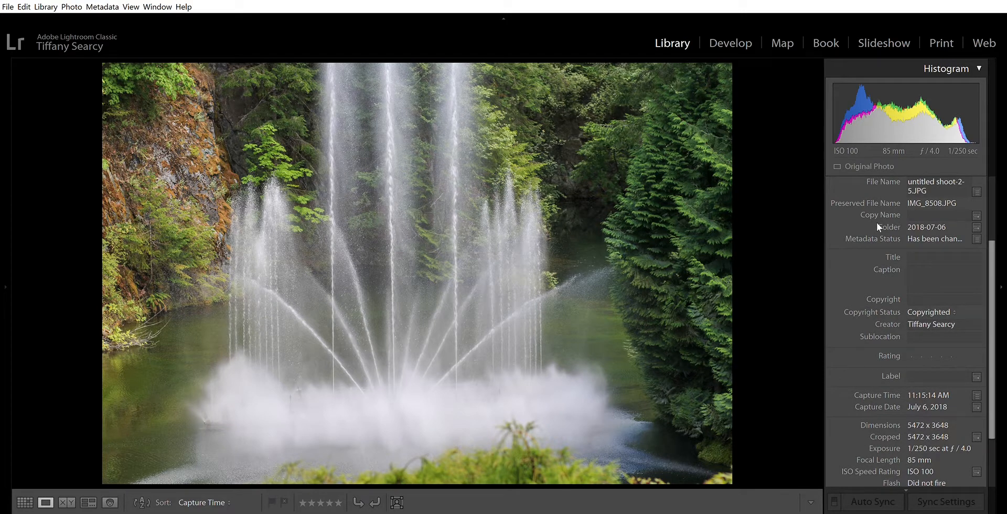
{"action": "scroll", "coordinate": [877, 222], "scroll_direction": "up", "scroll_amount": 2}
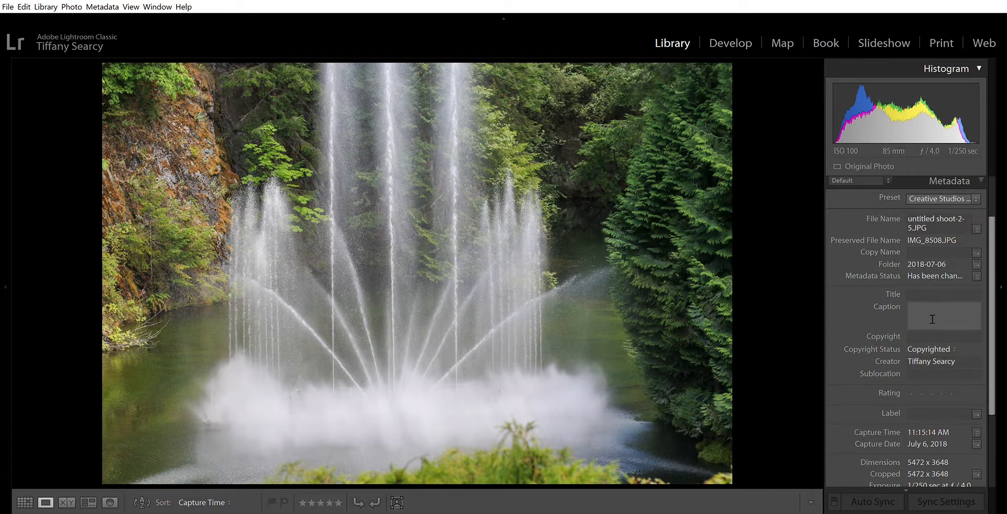
{"action": "scroll", "coordinate": [890, 274], "scroll_direction": "up", "scroll_amount": 1}
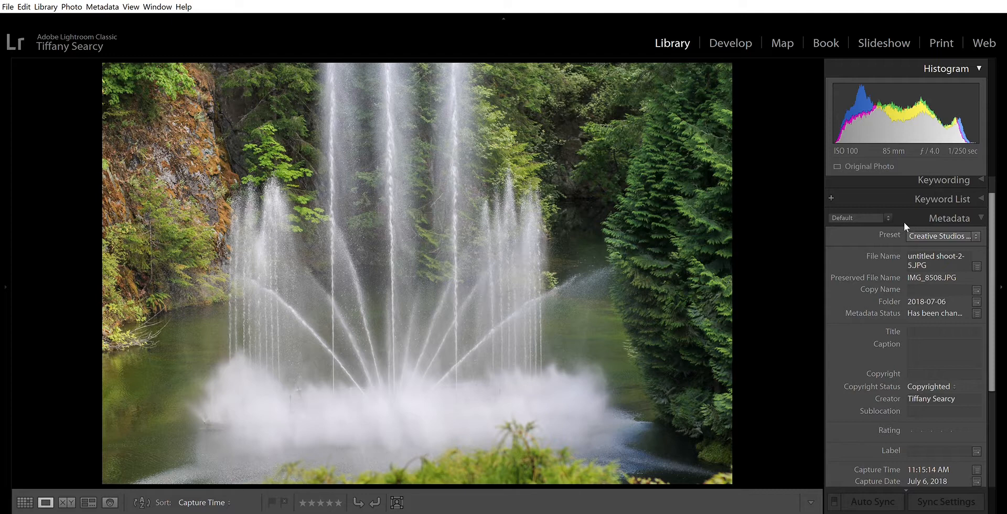
{"action": "scroll", "coordinate": [885, 224], "scroll_direction": "up", "scroll_amount": 1}
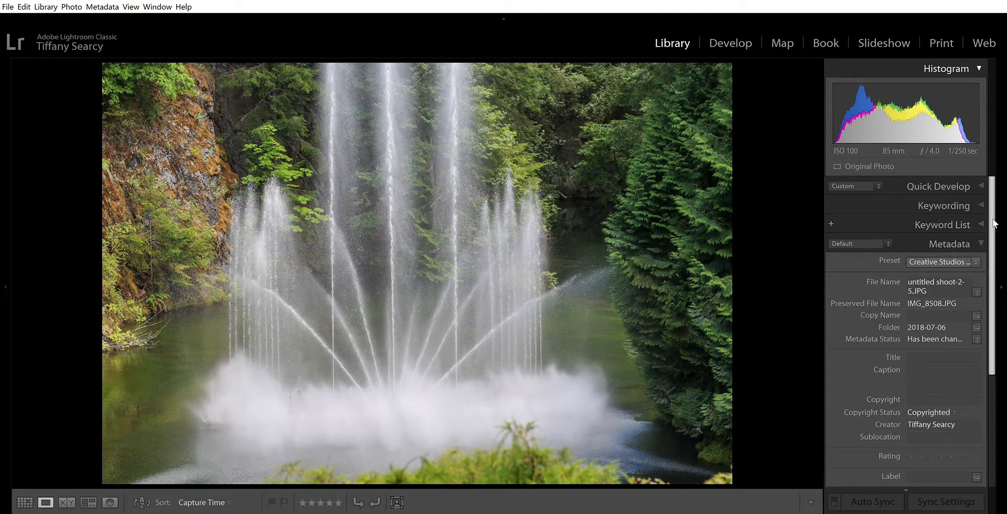
{"action": "left_click", "coordinate": [978, 234]}
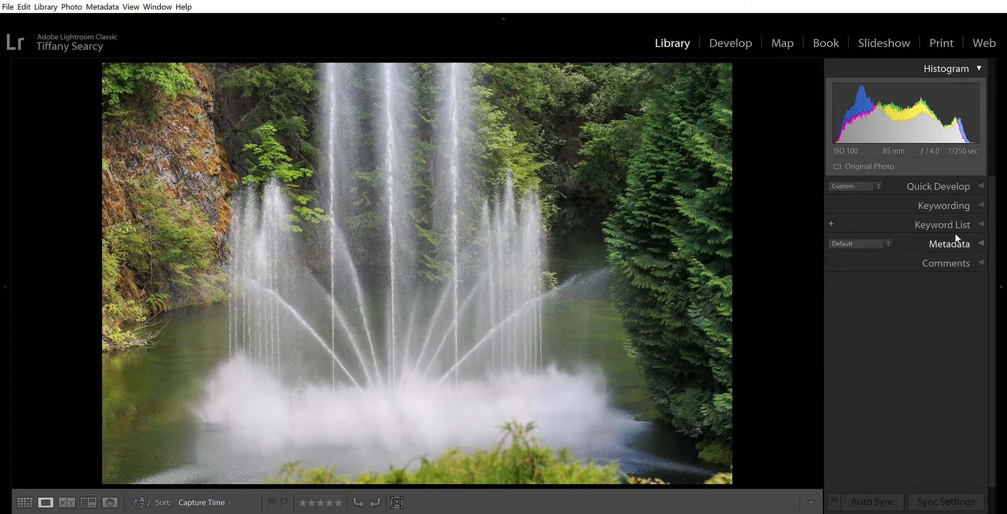
Step: Check the fountain photo's keywords in the Keyword List and Keywording panels, and return to Grid view
{"action": "left_click", "coordinate": [981, 211]}
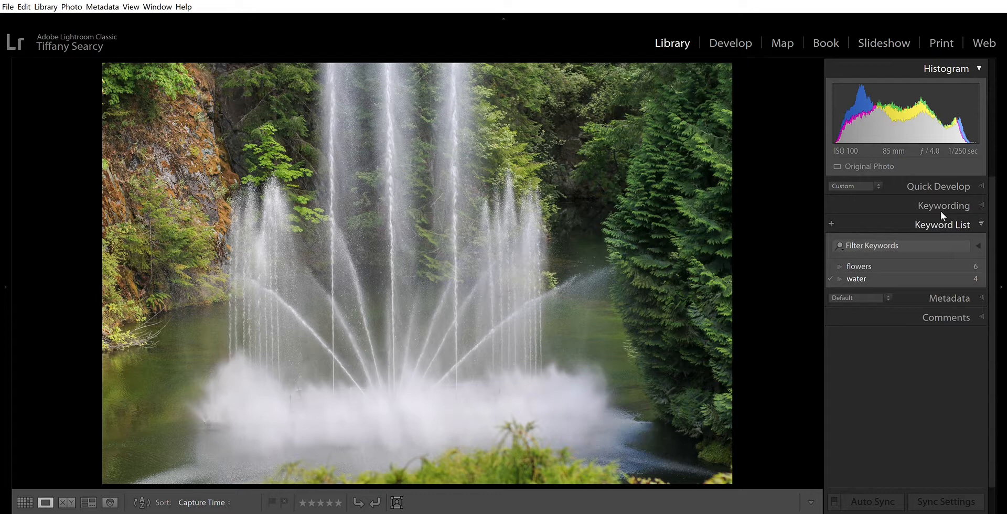
{"action": "left_click", "coordinate": [968, 194]}
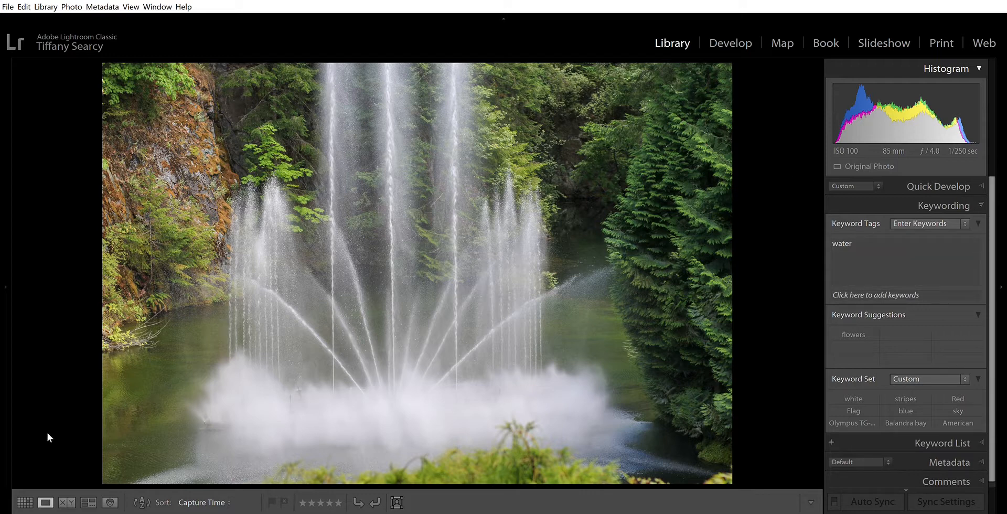
{"action": "left_click", "coordinate": [29, 493]}
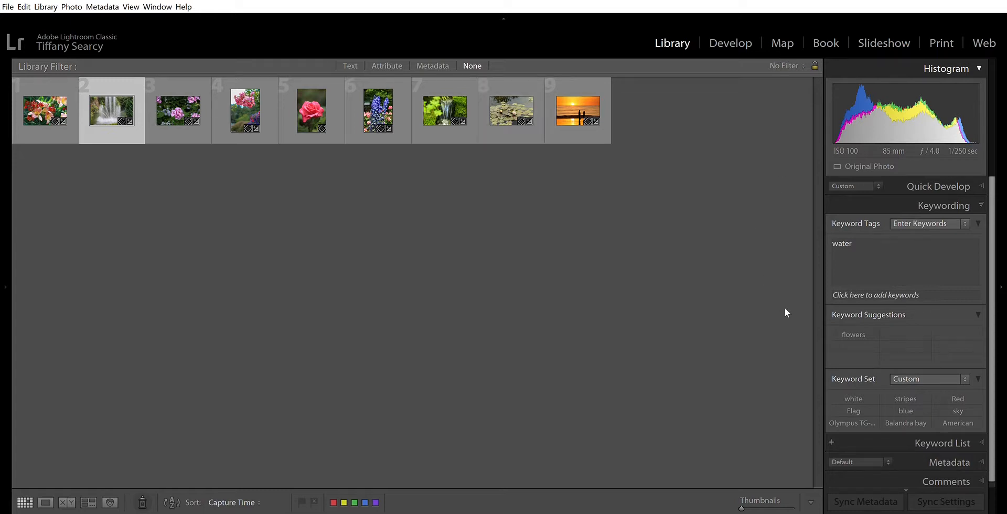
Step: Filter the library by text for "flowers" in any searchable field
{"action": "left_click", "coordinate": [347, 55]}
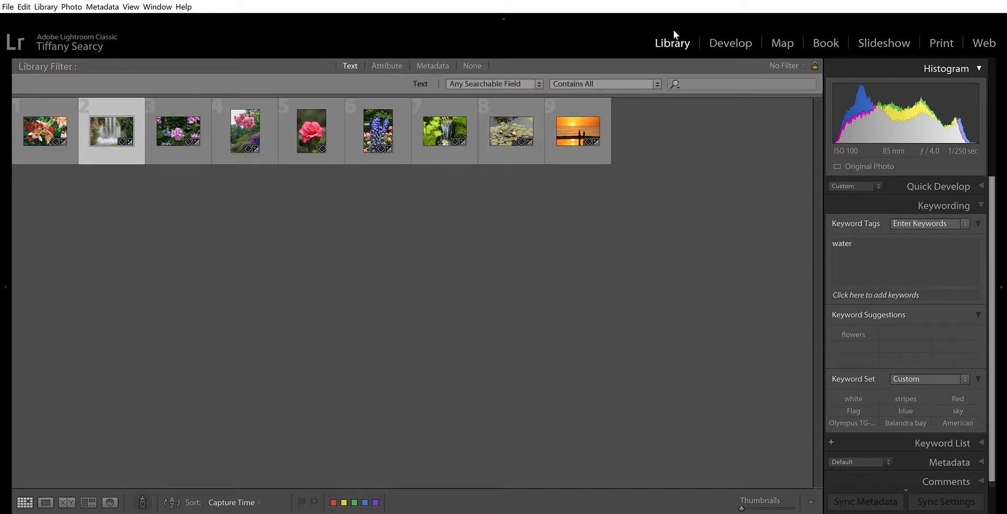
{"action": "left_click", "coordinate": [694, 77]}
{"action": "type", "text": "flowers"}
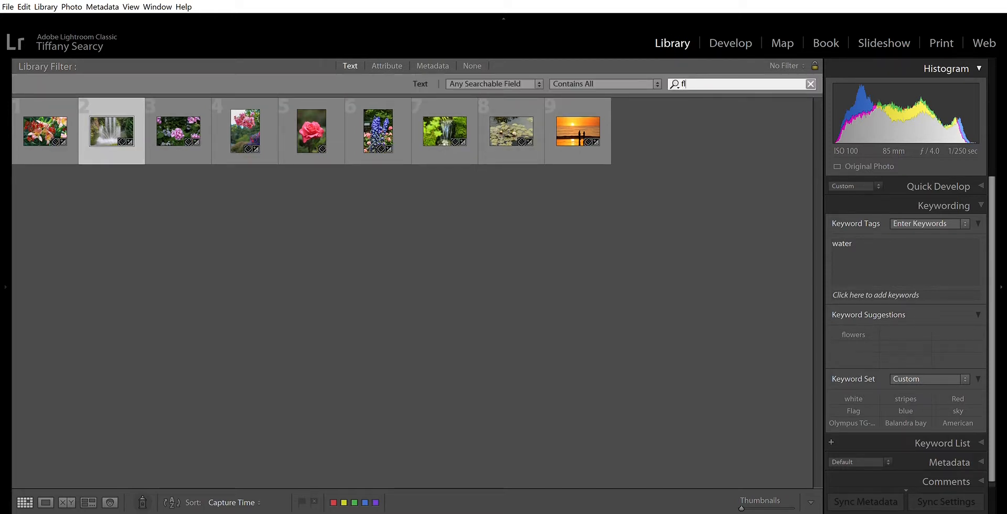
{"action": "key", "text": "Return"}
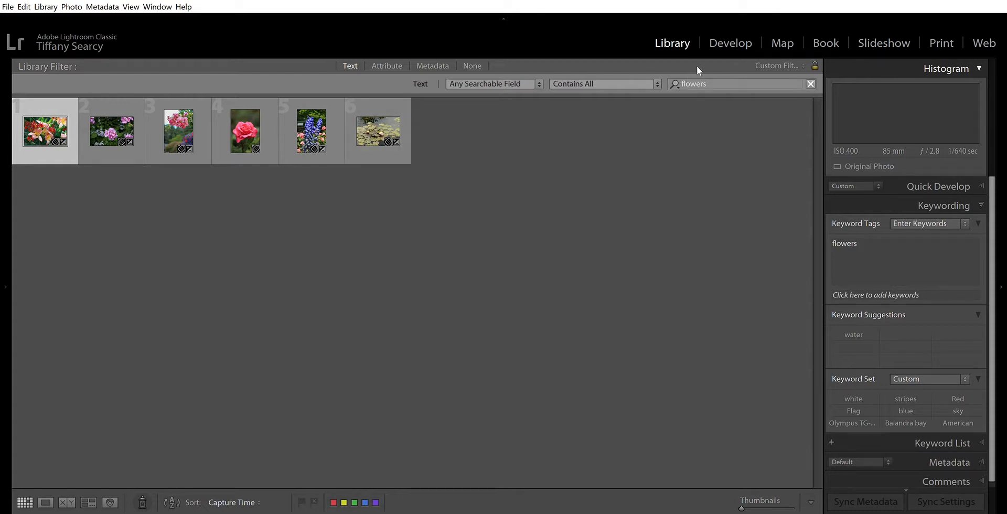
Step: Change the text filter to "water" and select the lily pad photo to check its keywords
{"action": "key", "text": "ctrl+f"}
{"action": "type", "text": "water"}
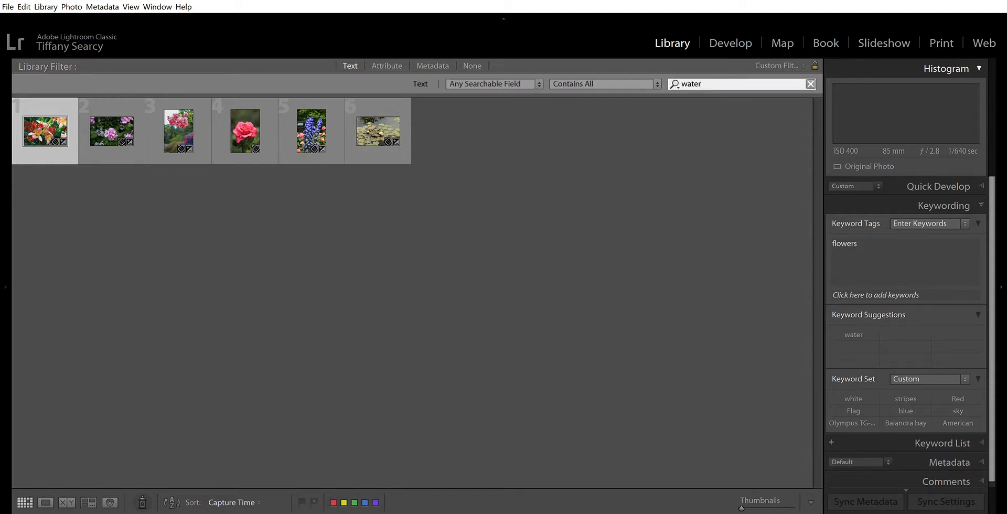
{"action": "key", "text": "Return"}
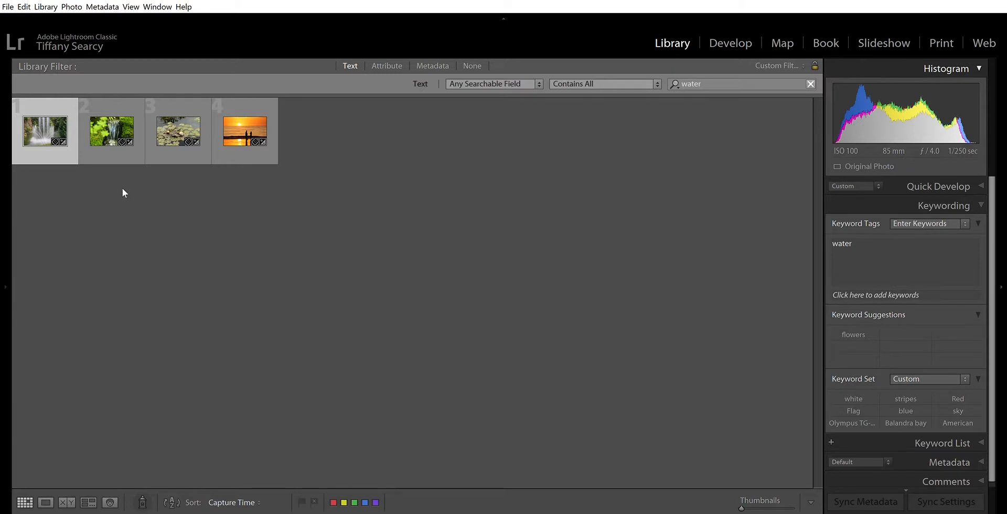
{"action": "left_click", "coordinate": [164, 119]}
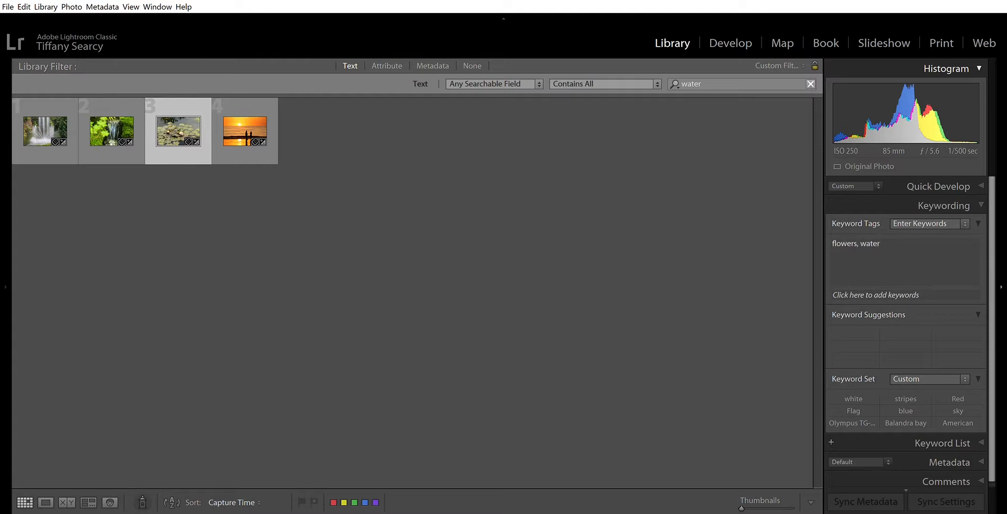
Step: Collapse the Keyword Tags section and clear the text filter
{"action": "left_click", "coordinate": [976, 210]}
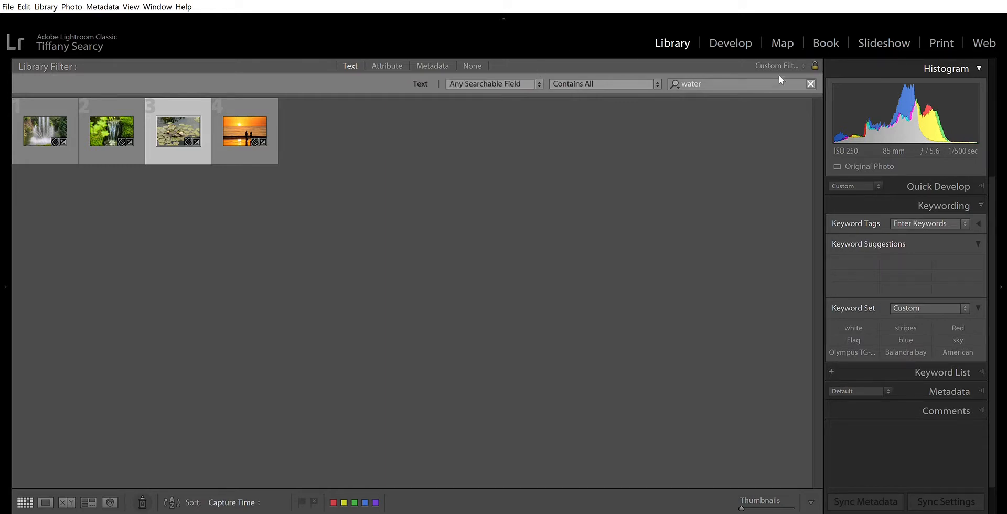
{"action": "left_click", "coordinate": [810, 83]}
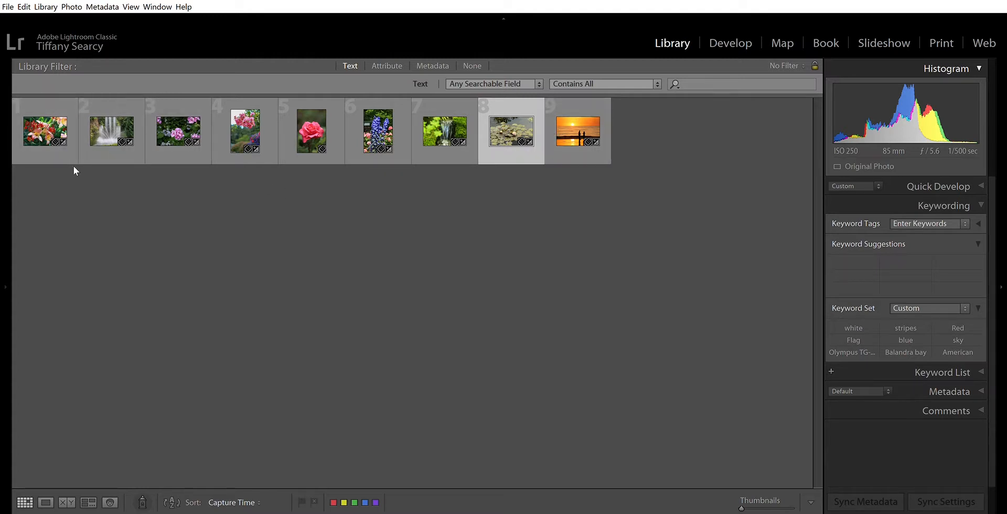
Step: Select the orange lily photo in the grid and show it in Loupe view
{"action": "left_click", "coordinate": [37, 110]}
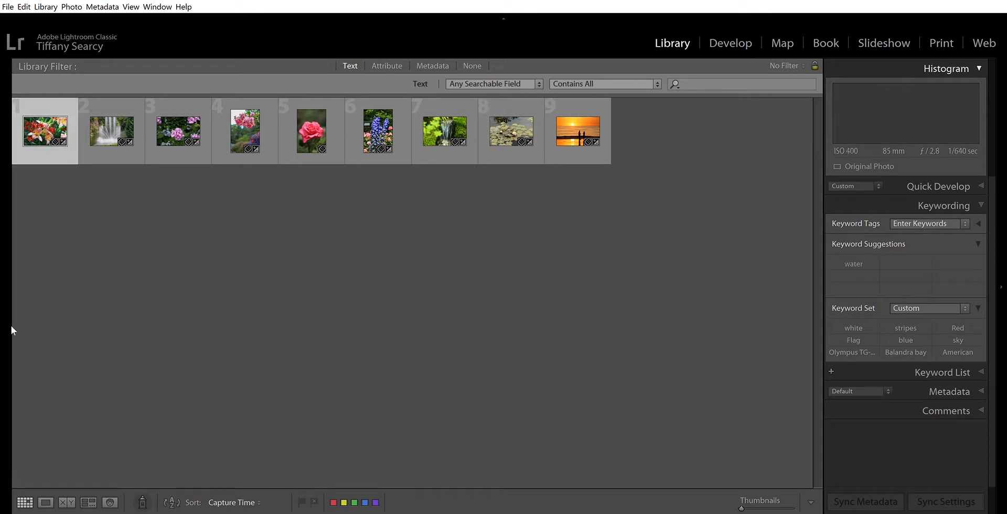
{"action": "left_click", "coordinate": [45, 495]}
{"action": "key", "text": "g"}
{"action": "left_click", "coordinate": [47, 496]}
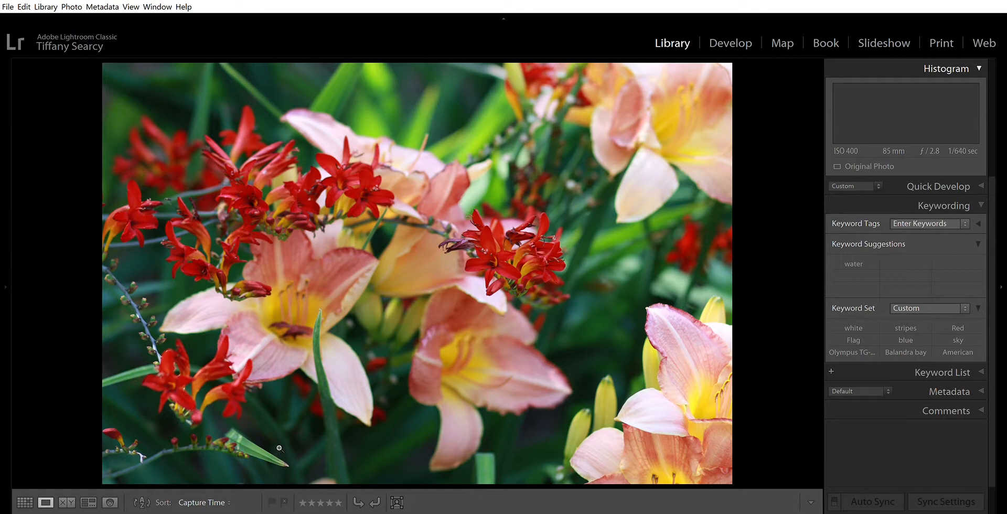
Step: Return to Grid view, give the orange lily photo a red color label and deselect it
{"action": "left_click", "coordinate": [25, 500]}
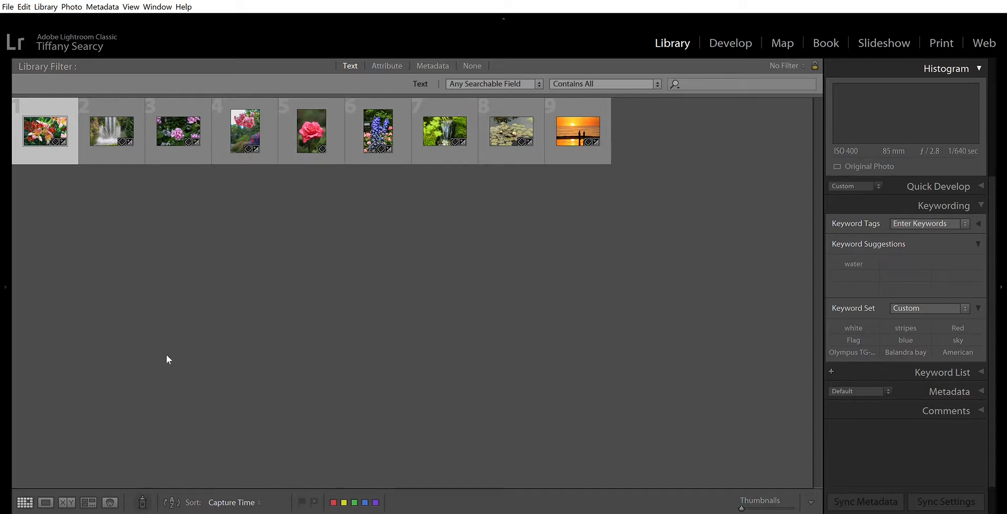
{"action": "mouse_move", "coordinate": [326, 512]}
{"action": "left_click", "coordinate": [333, 503]}
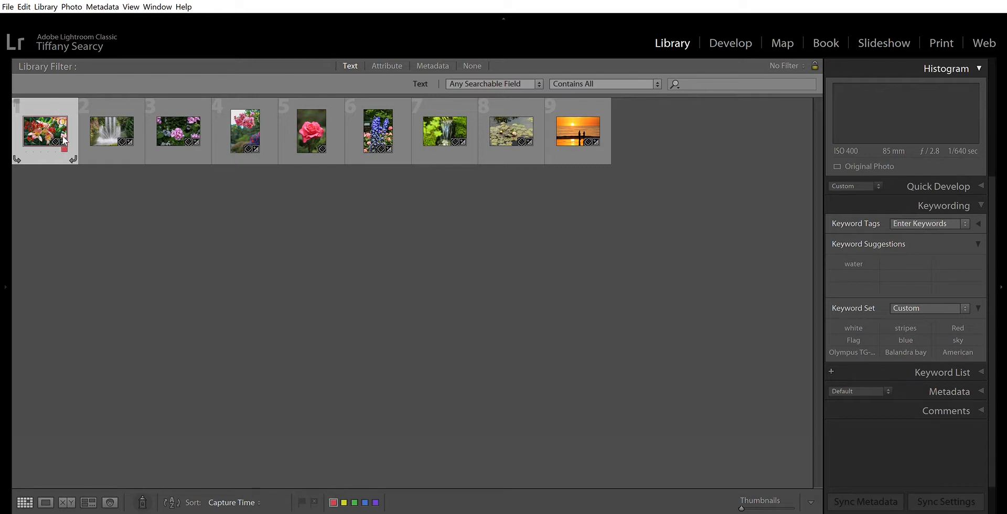
{"action": "key", "text": "ctrl+d"}
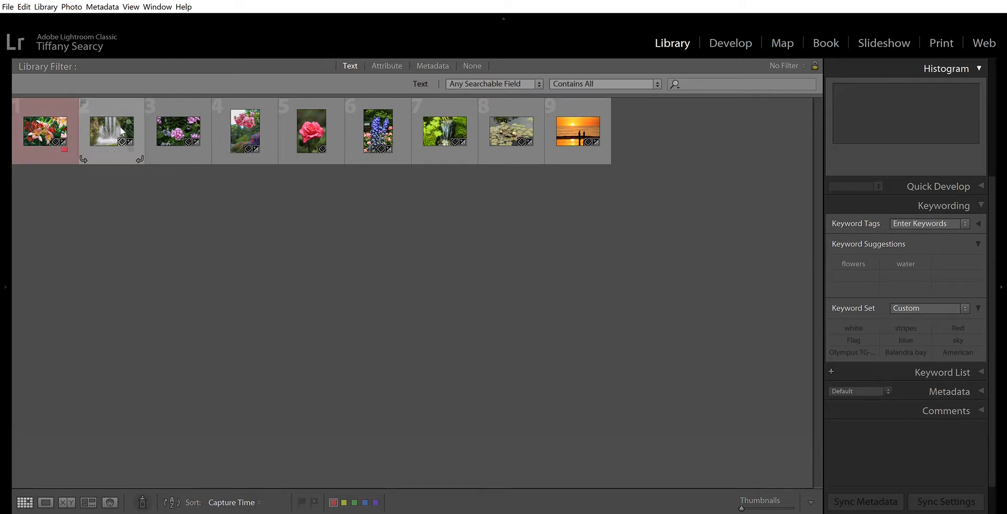
Step: Try one-star and two-star ratings on the fountain photo, leaving it at two stars
{"action": "left_click", "coordinate": [100, 152]}
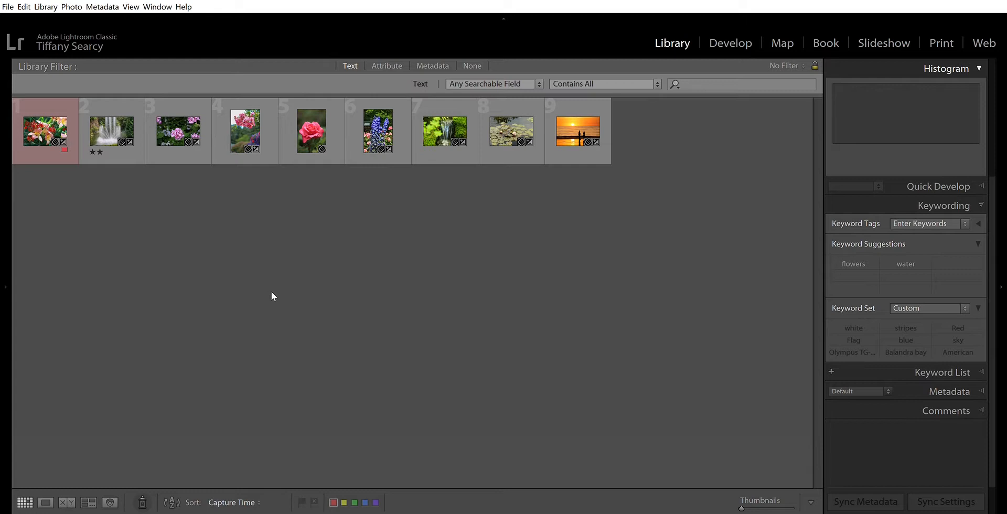
{"action": "key", "text": "1"}
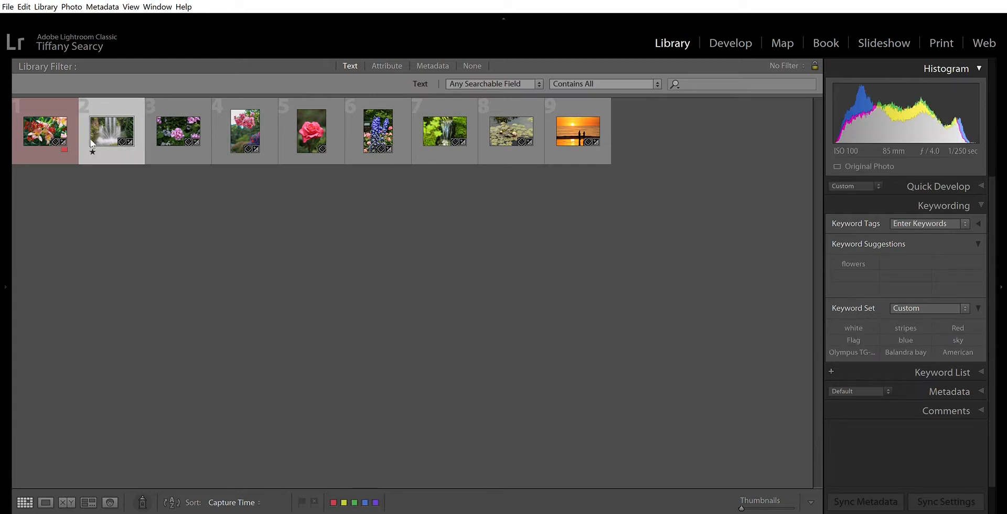
{"action": "left_click", "coordinate": [81, 168]}
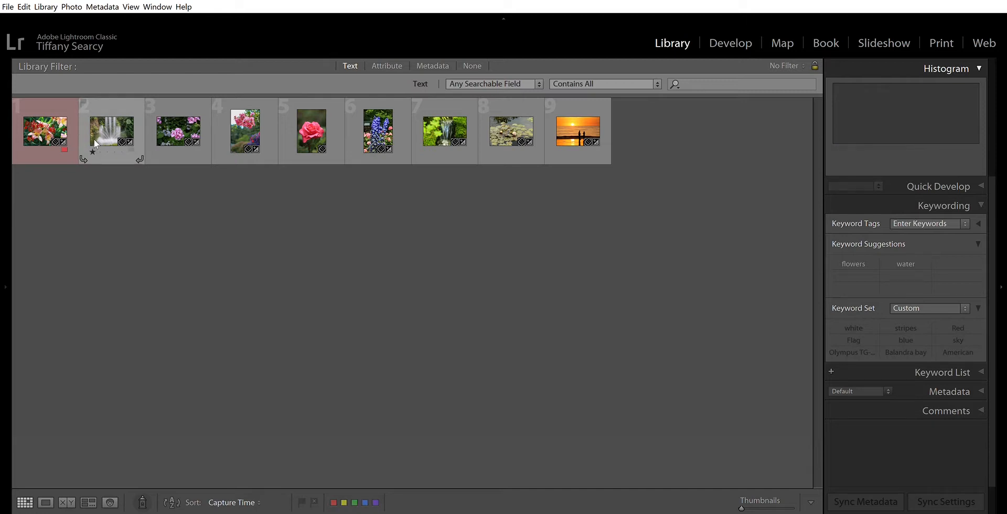
{"action": "key", "text": "2"}
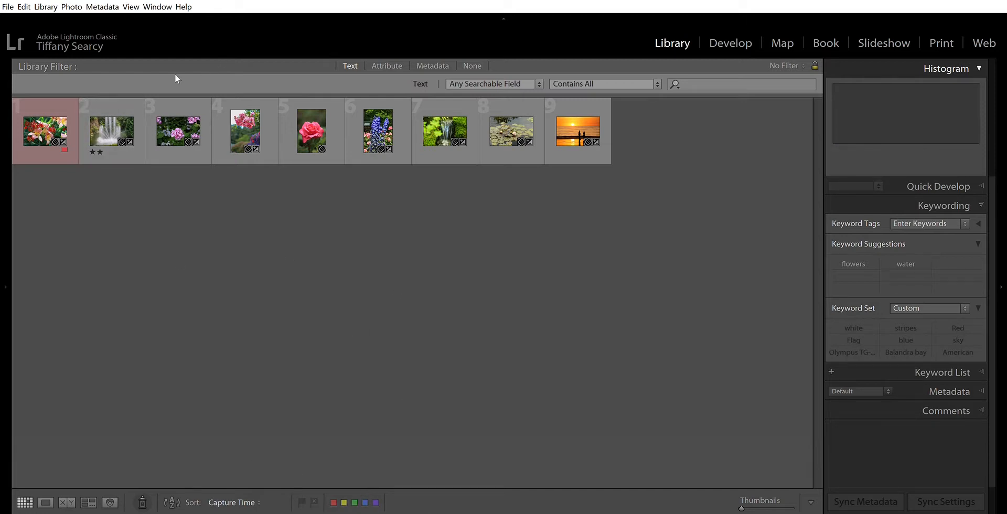
Step: Replace the fountain photo's star rating with a blue color label, and remove that label again
{"action": "left_click", "coordinate": [115, 142]}
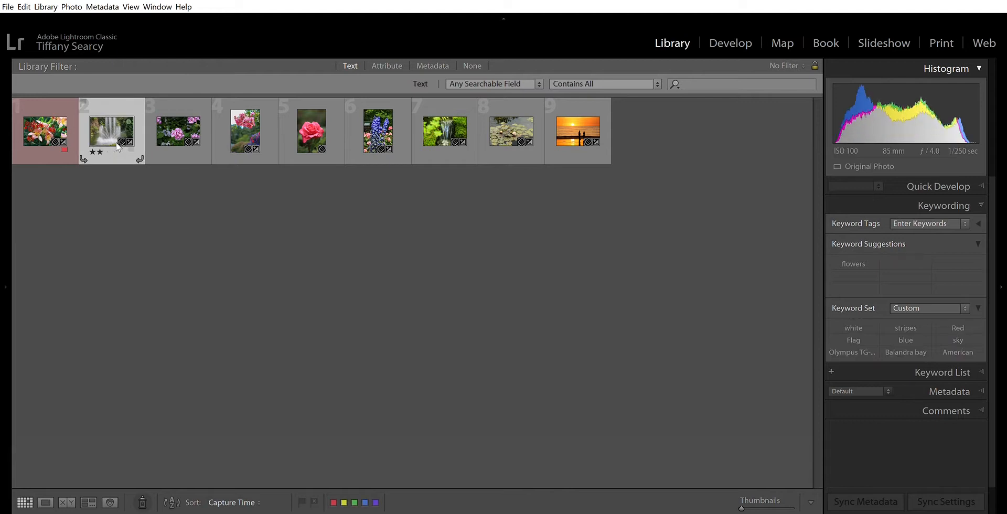
{"action": "left_click", "coordinate": [365, 498]}
{"action": "left_click", "coordinate": [352, 187]}
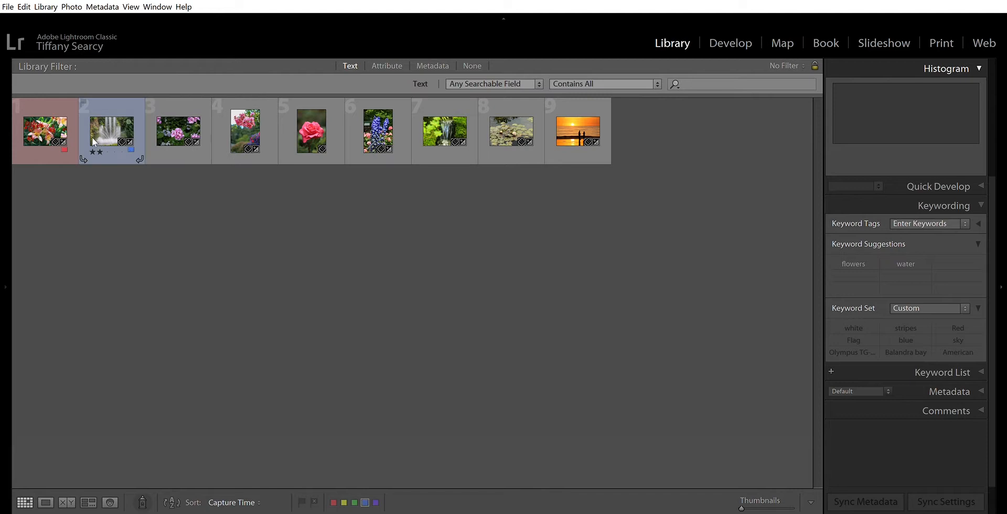
{"action": "left_click", "coordinate": [130, 132]}
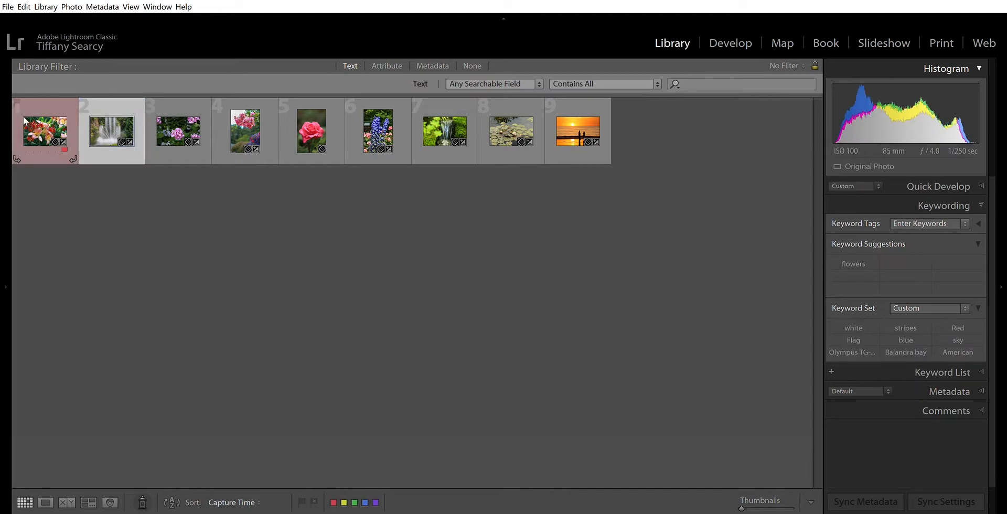
Step: Remove the orange lily photo's red label, try ratings of three, four, five, two and one stars, and clear the rating
{"action": "left_click", "coordinate": [51, 142]}
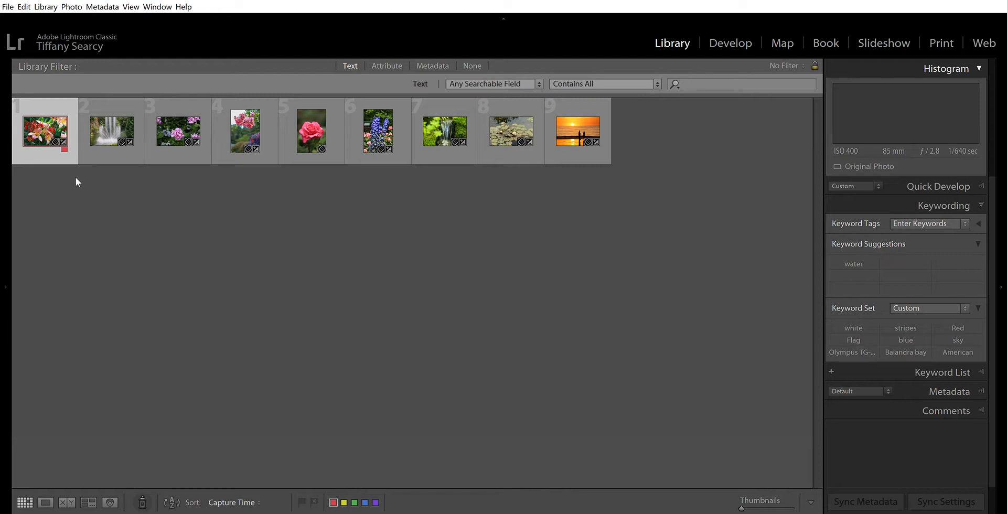
{"action": "key", "text": "6"}
{"action": "key", "text": "3"}
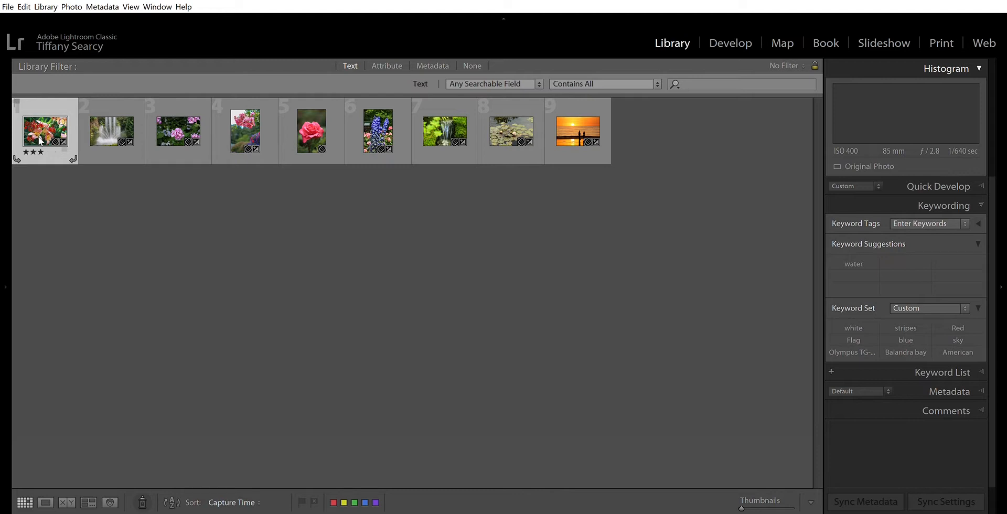
{"action": "key", "text": "4"}
{"action": "key", "text": "5"}
{"action": "key", "text": "2"}
{"action": "key", "text": "1"}
{"action": "key", "text": "0"}
Step: In Loupe view, flag the orange lily photo as a pick and reject the fountain and pink geranium photos
{"action": "left_click", "coordinate": [46, 490]}
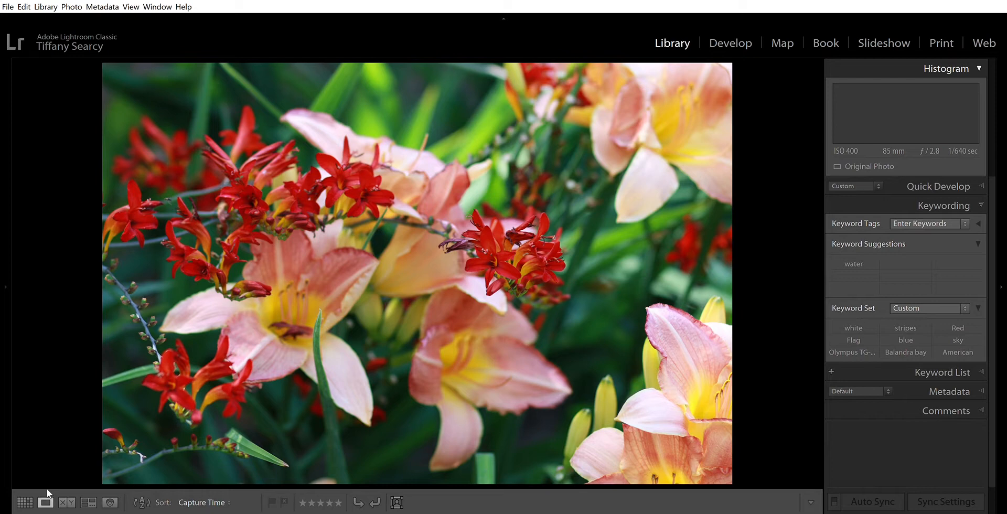
{"action": "key", "text": "p"}
{"action": "key", "text": "Right"}
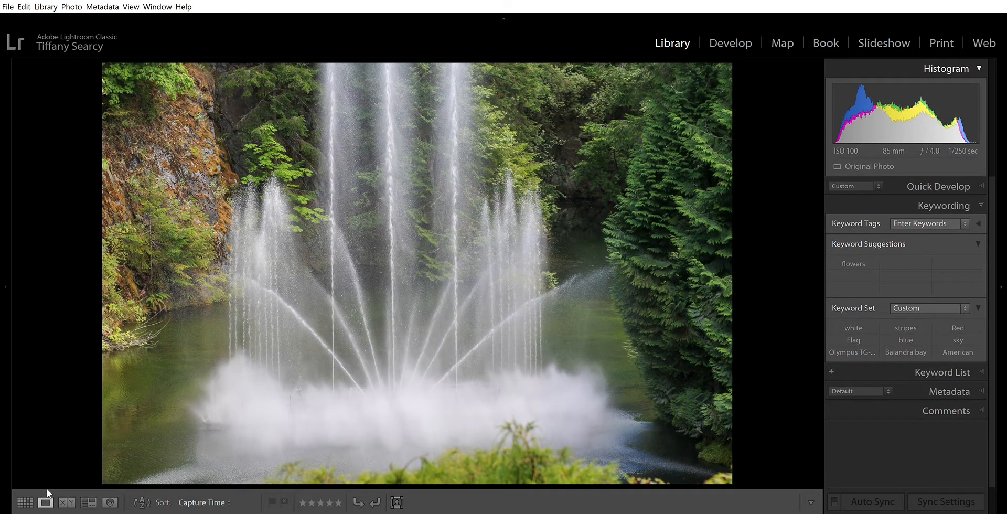
{"action": "key", "text": "x"}
{"action": "key", "text": "Left"}
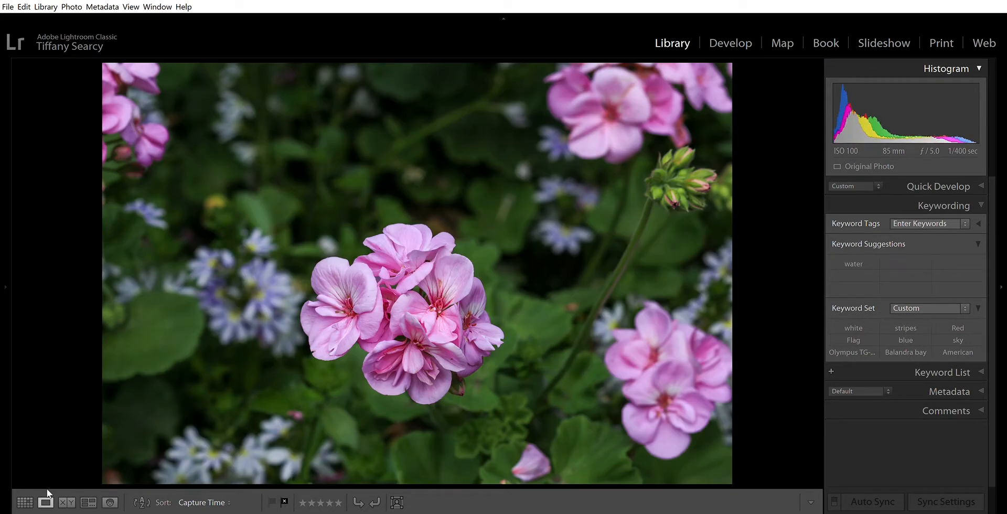
Step: Flag the pink blossom branch and pink rose photos as picks and reject the blue delphinium photo
{"action": "key", "text": "Left"}
{"action": "key", "text": "p"}
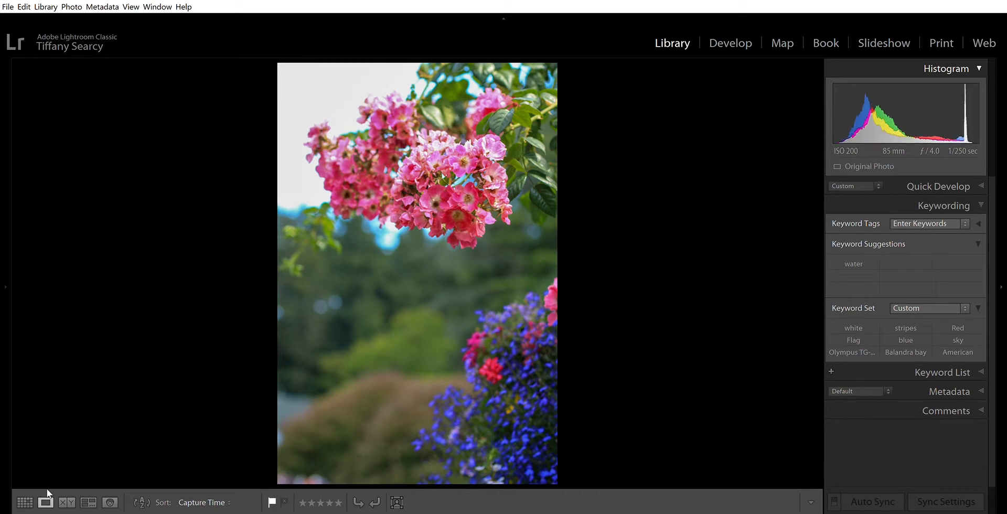
{"action": "key", "text": "Left"}
{"action": "key", "text": "p"}
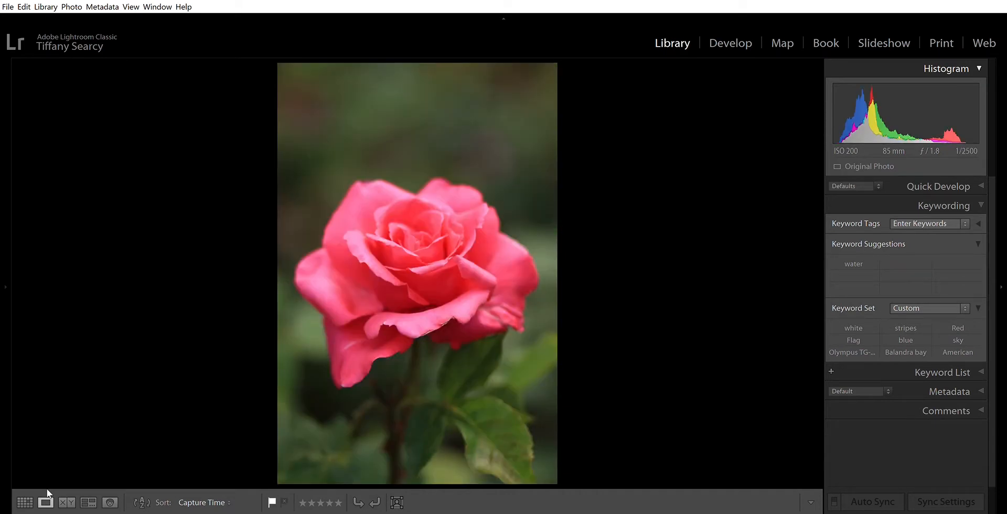
{"action": "key", "text": "Left"}
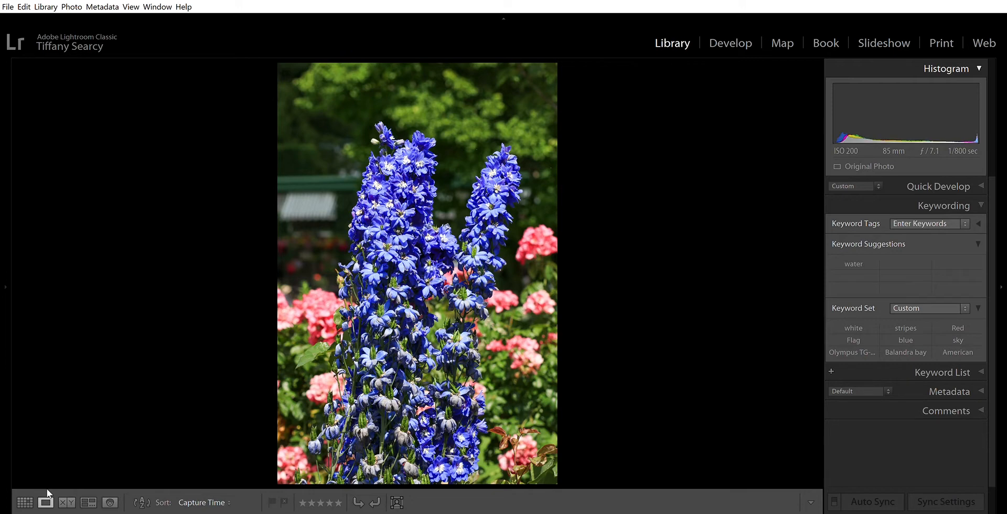
{"action": "key", "text": "Left"}
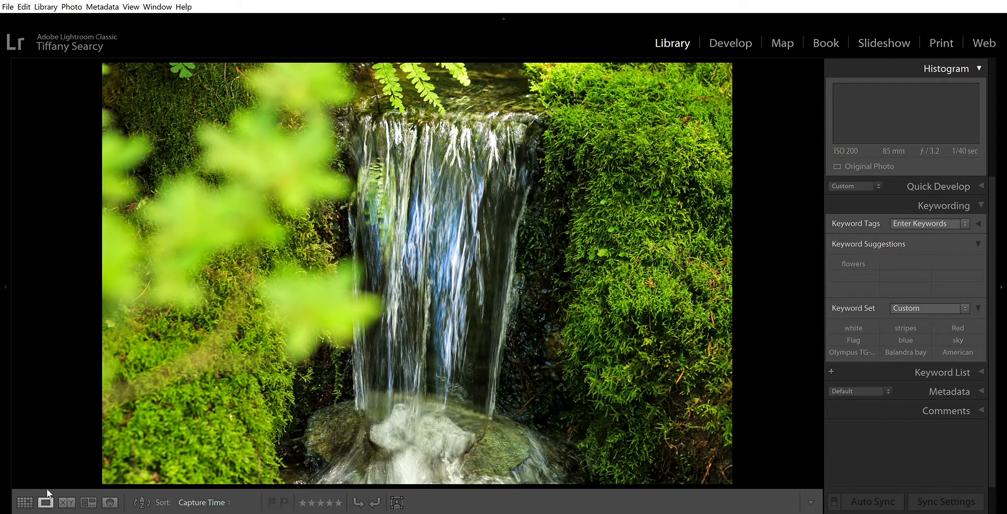
Step: Flag the small waterfall and beach sunset photos as picks and reject the lily pad photo
{"action": "key", "text": "p"}
{"action": "key", "text": "Left"}
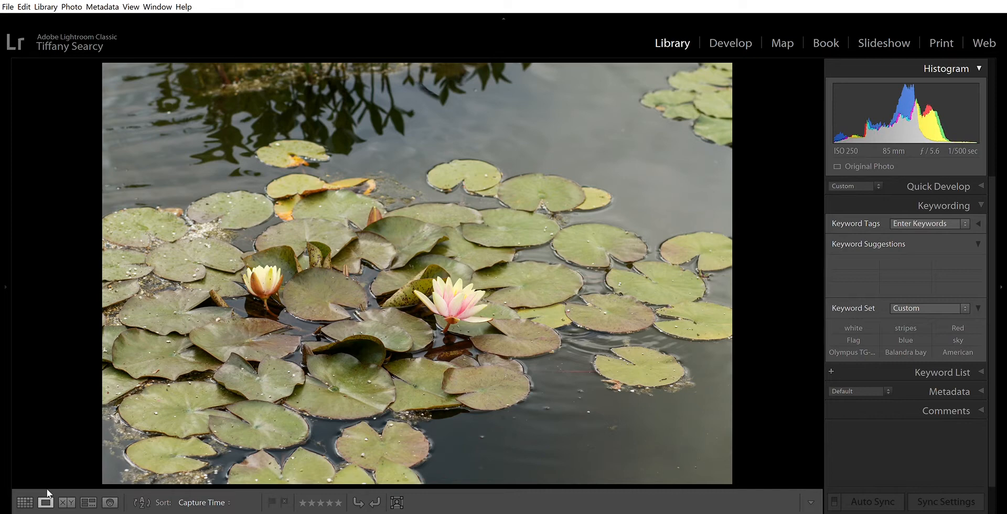
{"action": "key", "text": "Left"}
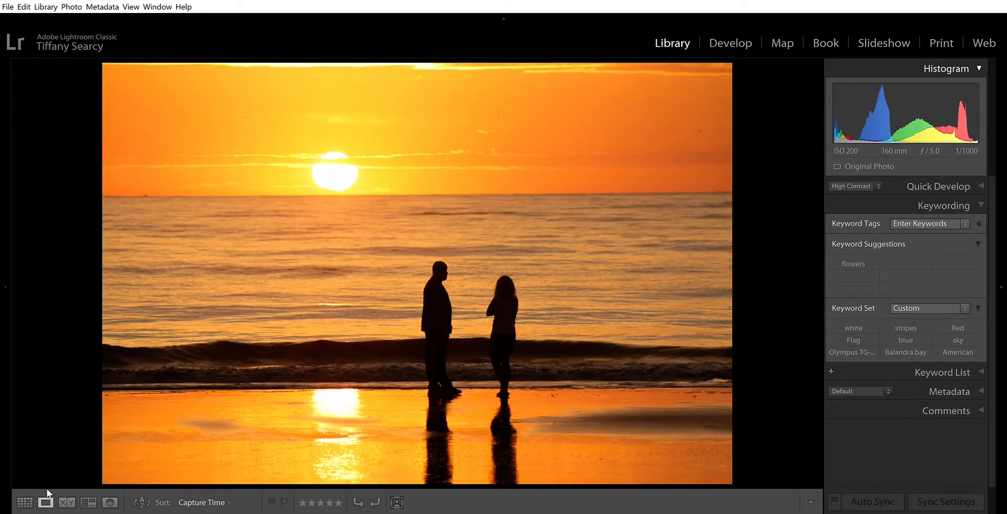
{"action": "key", "text": "p"}
Step: Return to Grid view to review the pick and reject flags across all the photos
{"action": "mouse_move", "coordinate": [112, 512]}
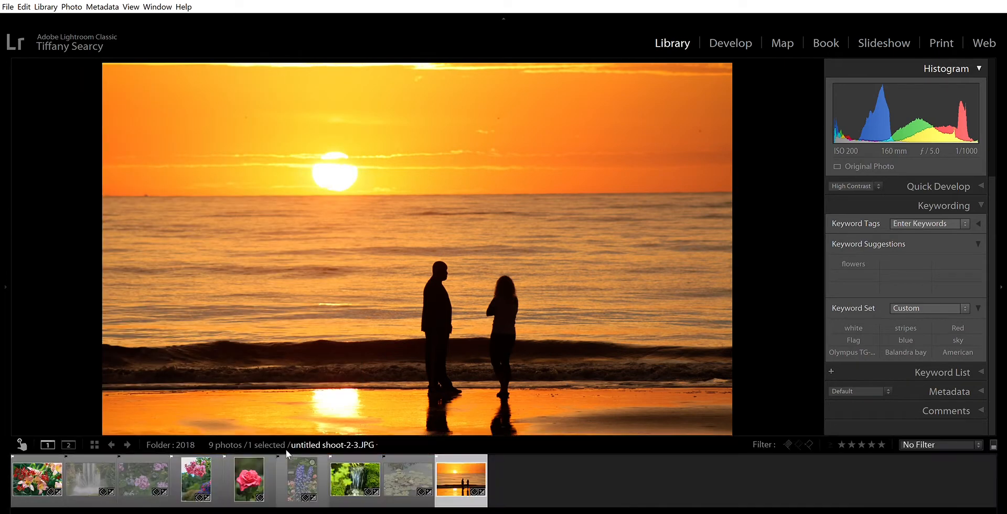
{"action": "key", "text": "g"}
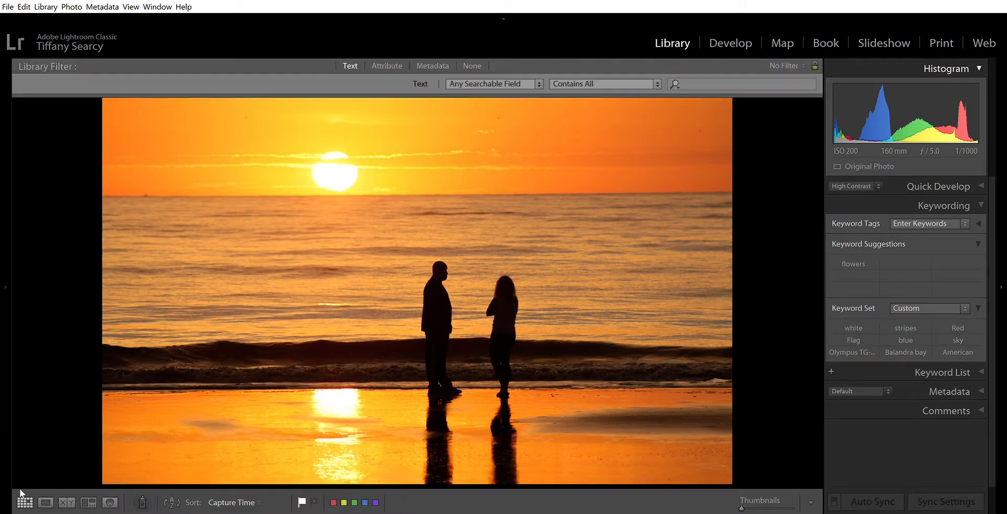
{"action": "left_click", "coordinate": [370, 390]}
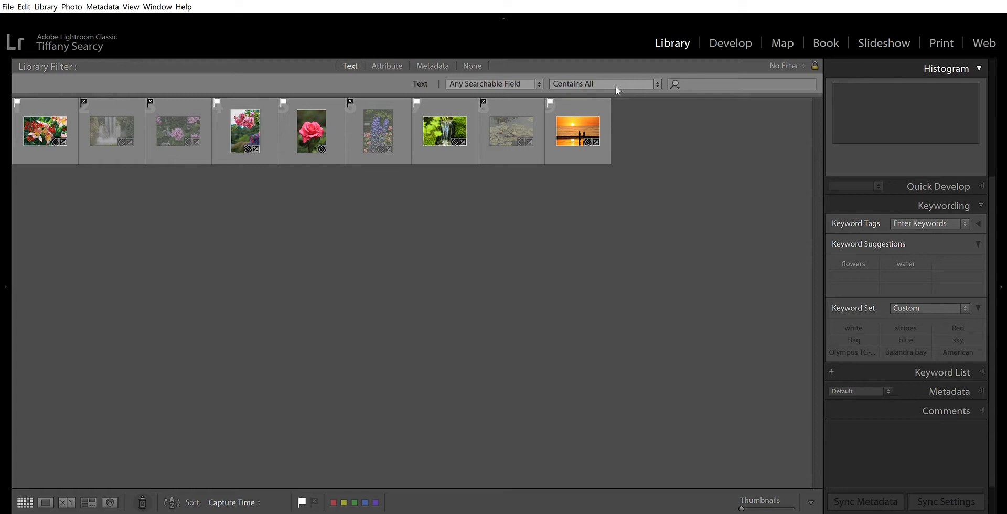
Step: Show the Library Filter's Metadata columns and examine the available Lens and Camera entries
{"action": "left_click", "coordinate": [436, 65]}
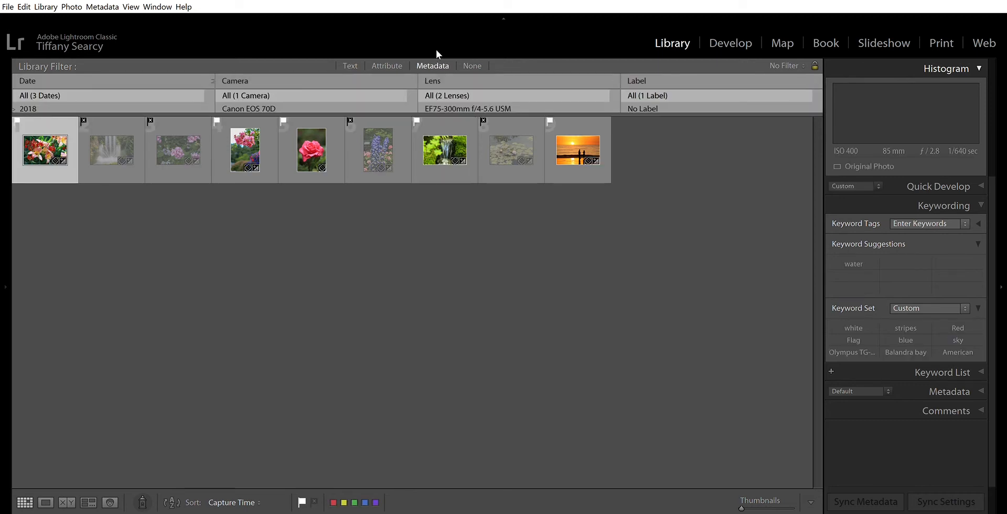
{"action": "scroll", "coordinate": [445, 96], "scroll_direction": "down", "scroll_amount": 1}
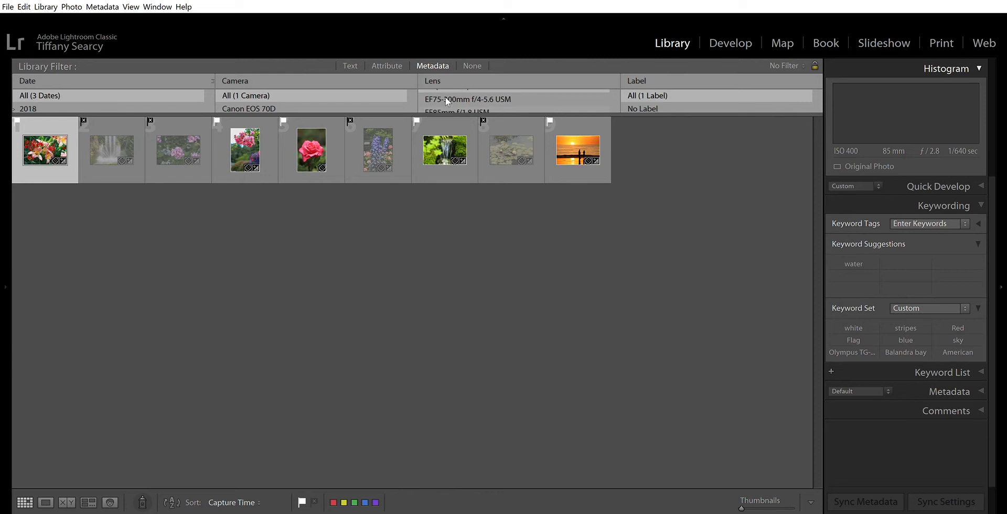
{"action": "scroll", "coordinate": [269, 93], "scroll_direction": "down", "scroll_amount": 1}
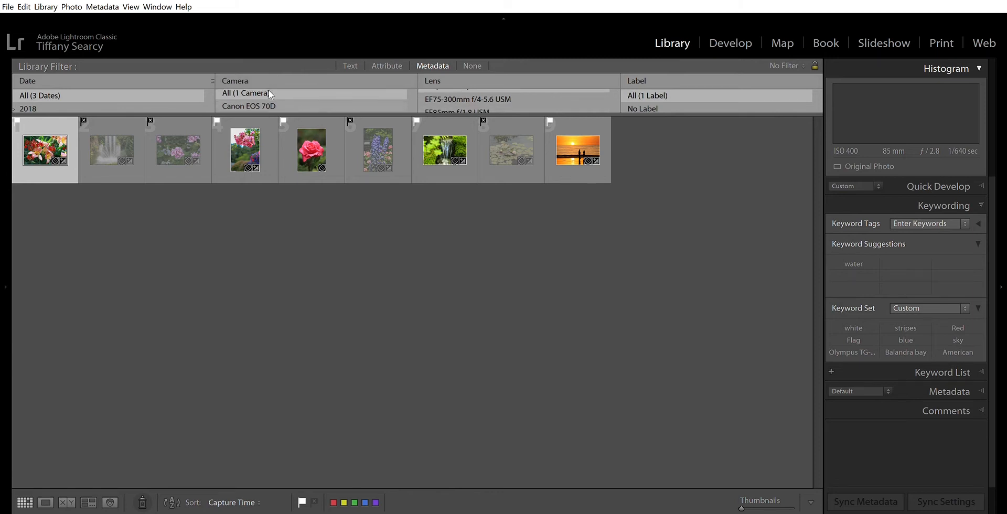
{"action": "scroll", "coordinate": [114, 86], "scroll_direction": "down", "scroll_amount": 1}
{"action": "scroll", "coordinate": [114, 86], "scroll_direction": "up", "scroll_amount": 1}
{"action": "scroll", "coordinate": [725, 90], "scroll_direction": "down", "scroll_amount": 1}
{"action": "scroll", "coordinate": [725, 88], "scroll_direction": "up", "scroll_amount": 1}
{"action": "scroll", "coordinate": [518, 90], "scroll_direction": "down", "scroll_amount": 1}
{"action": "scroll", "coordinate": [518, 89], "scroll_direction": "up", "scroll_amount": 2}
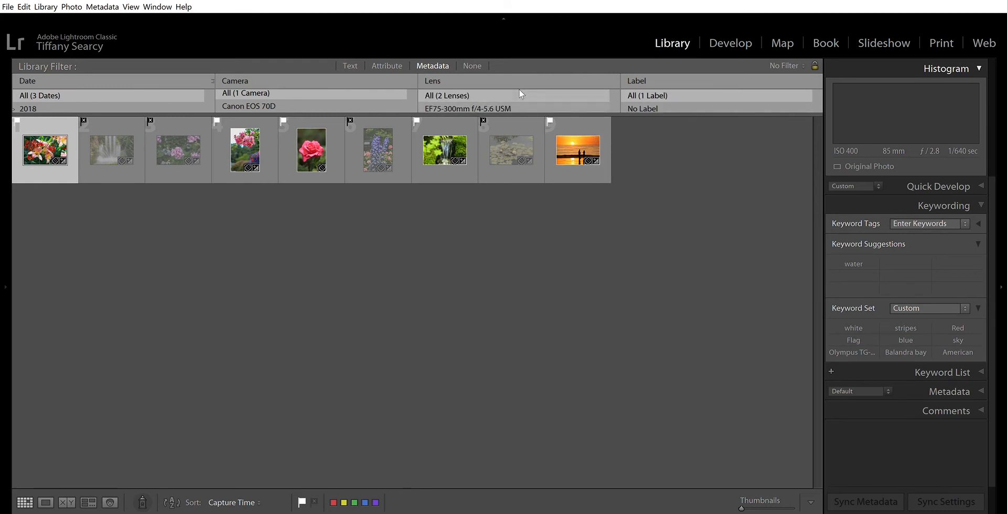